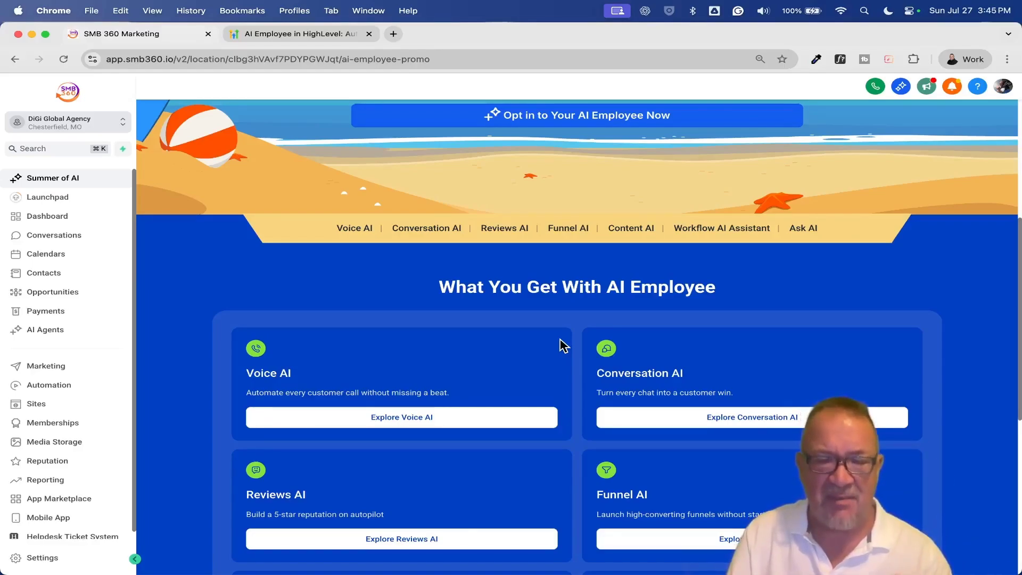
Open the Ask AI assistant and review its suggested prompts and the request box below them
click(900, 90)
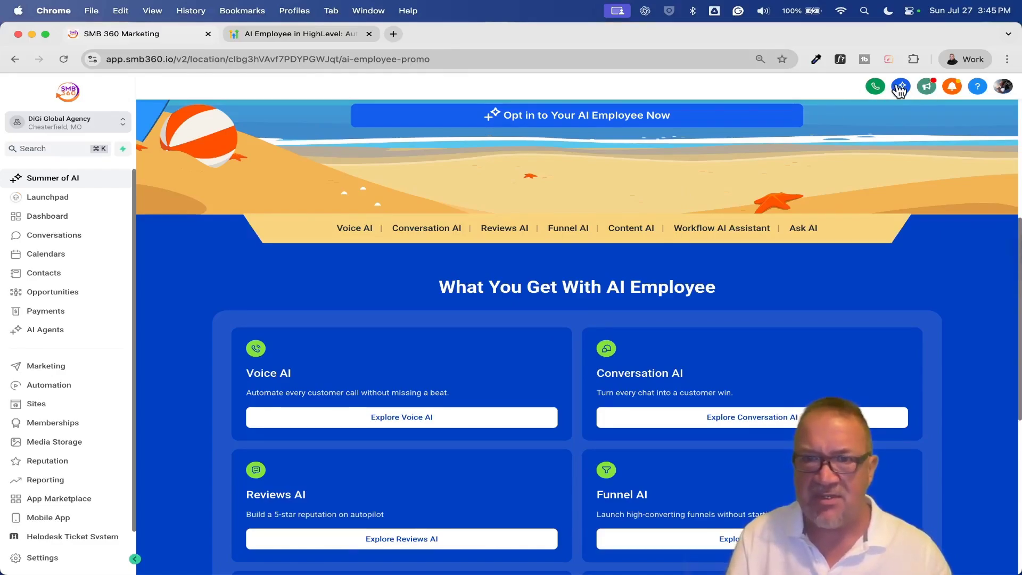
scroll(900, 92, up, 10)
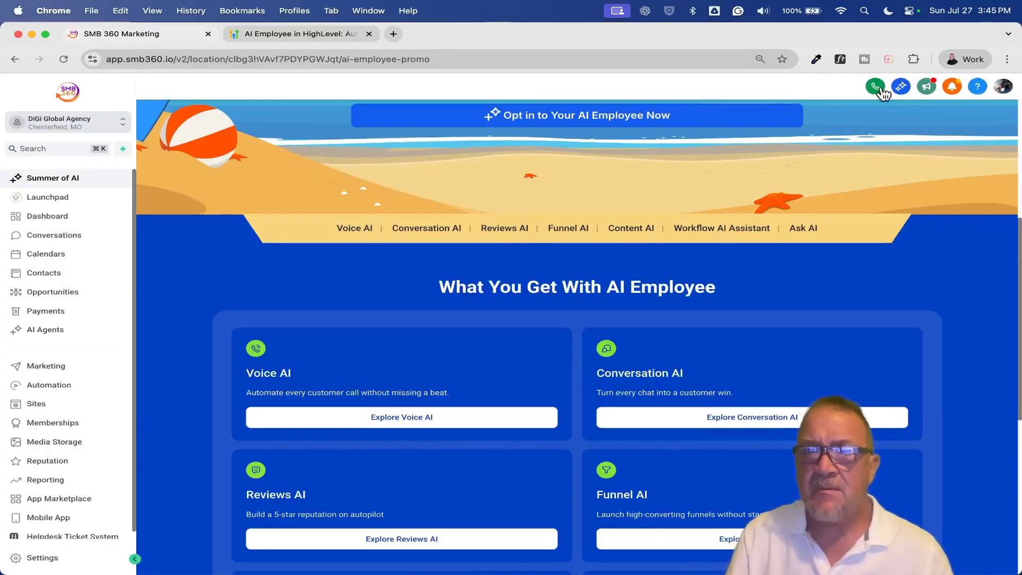
click(896, 90)
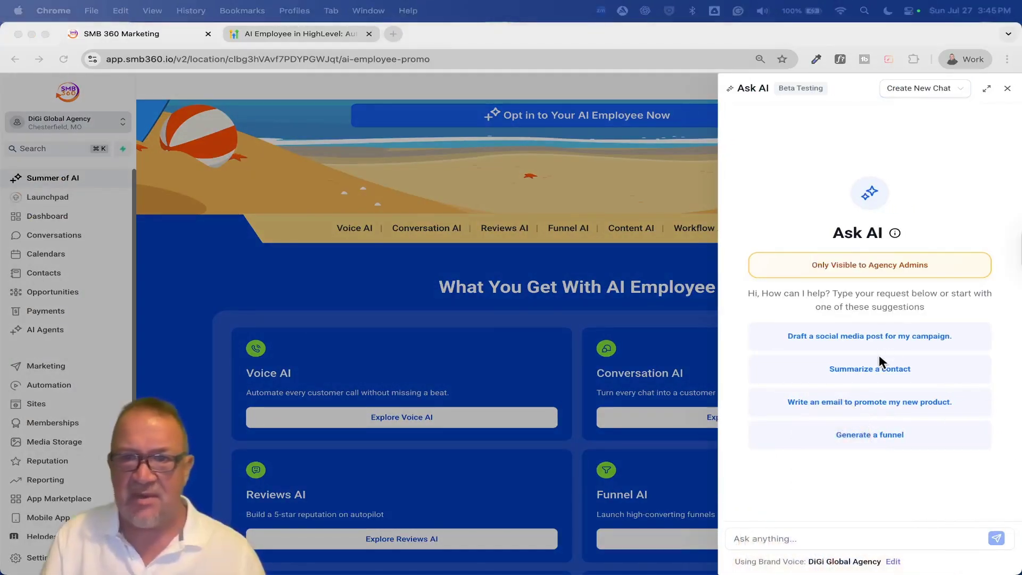
click(835, 341)
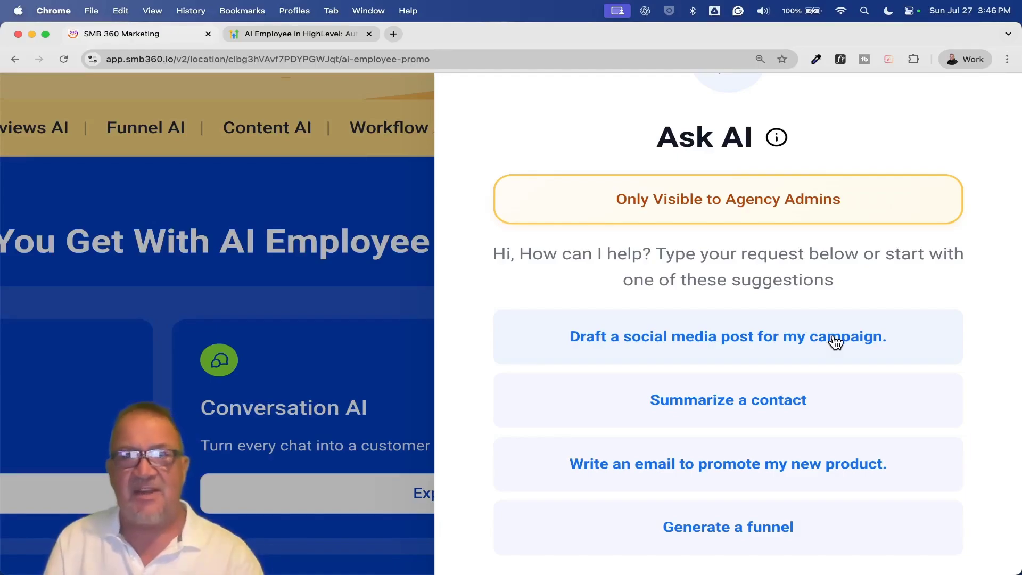
scroll(836, 342, down, 3)
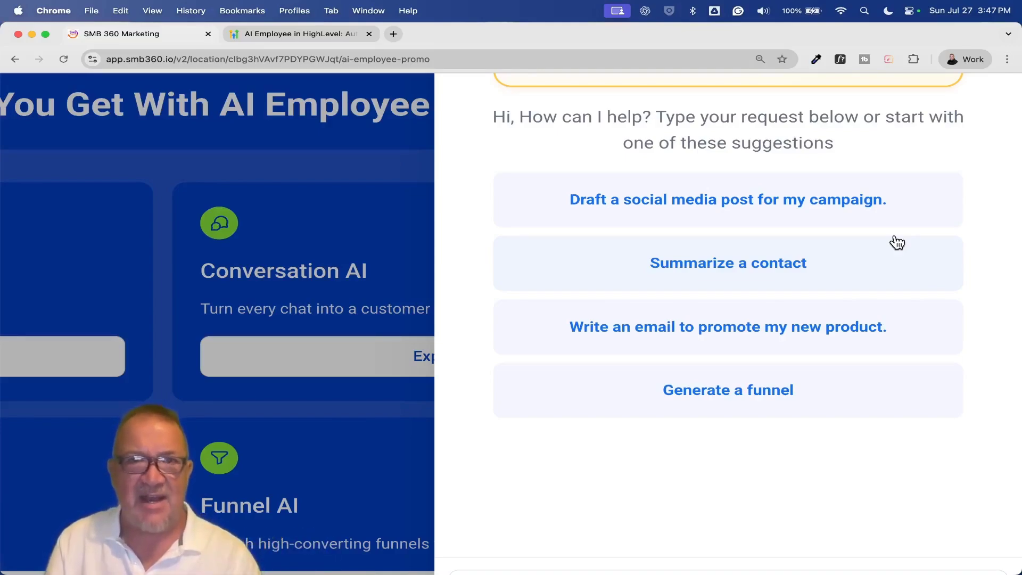
scroll(897, 242, down, 2)
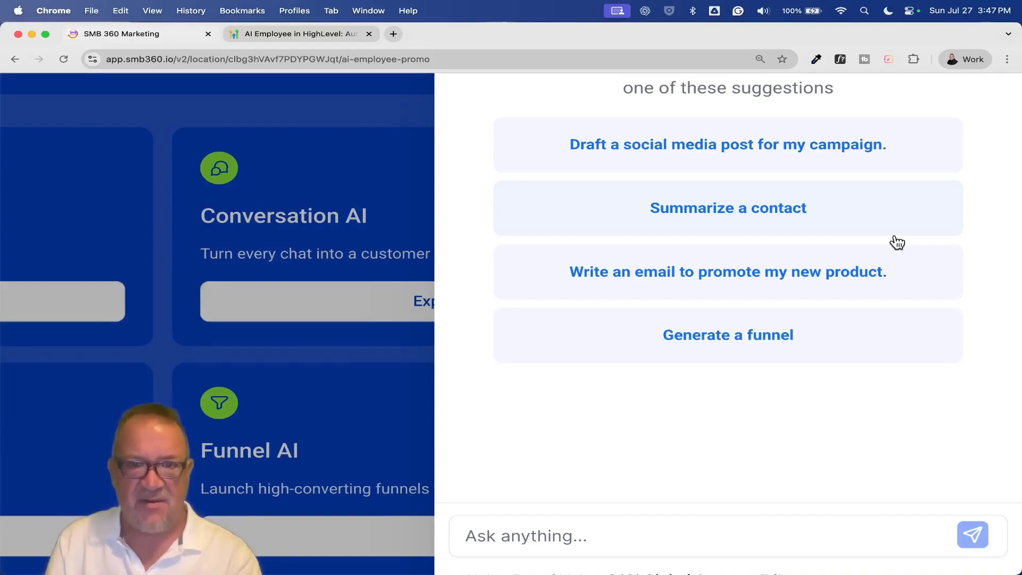
scroll(897, 242, down, 1)
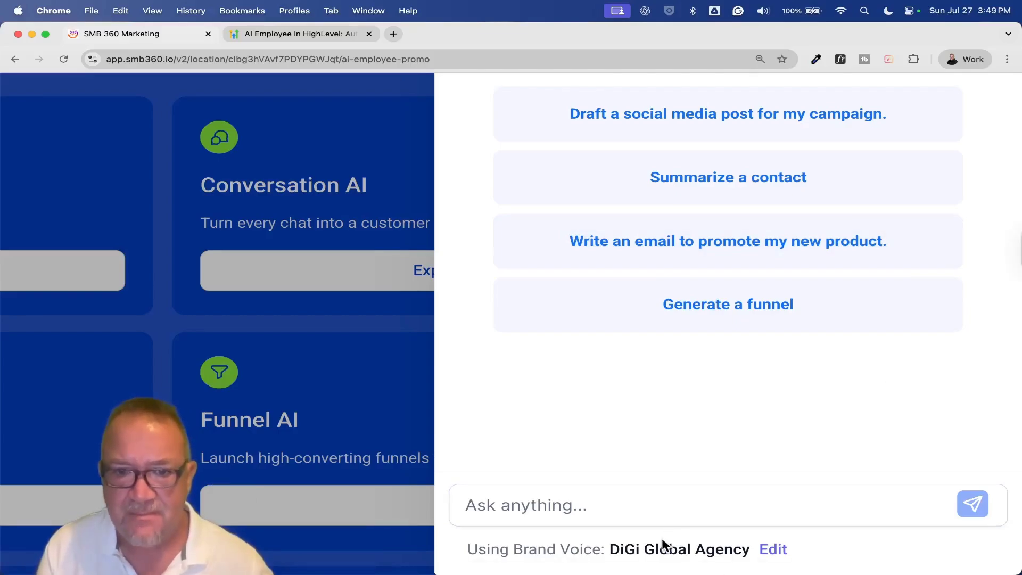
Inspect the brand voice choices available in Ask AI, then close the assistant without switching voices
ctrl+scroll(662, 539, up, 3)
scroll(663, 542, down, 1)
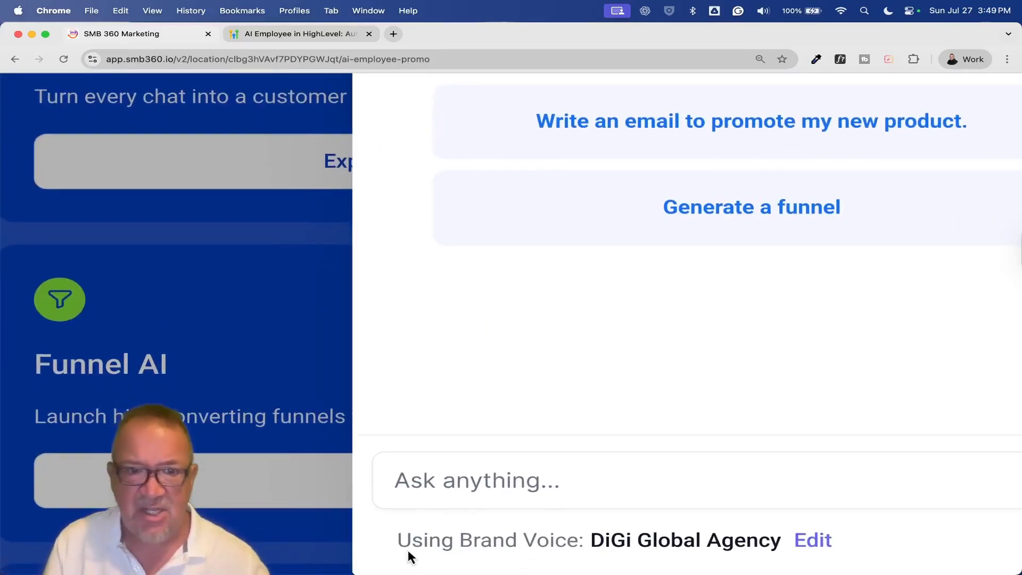
drag(590, 539, 777, 538)
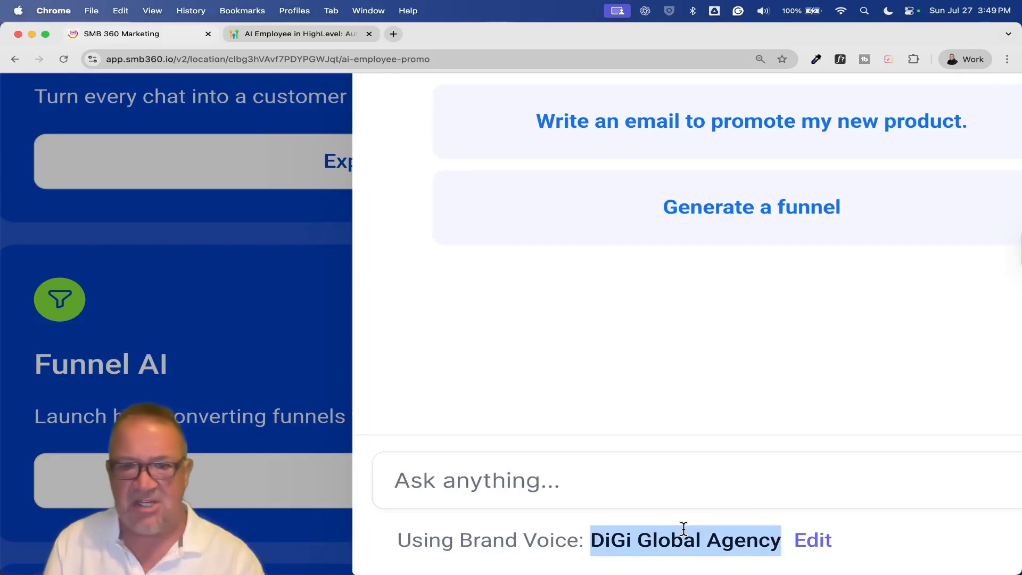
click(815, 548)
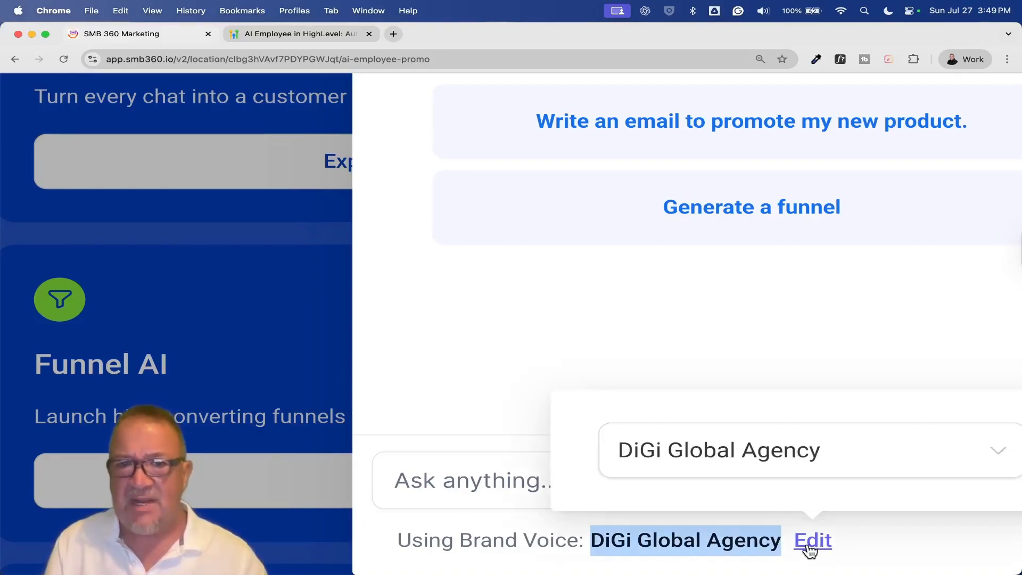
click(815, 463)
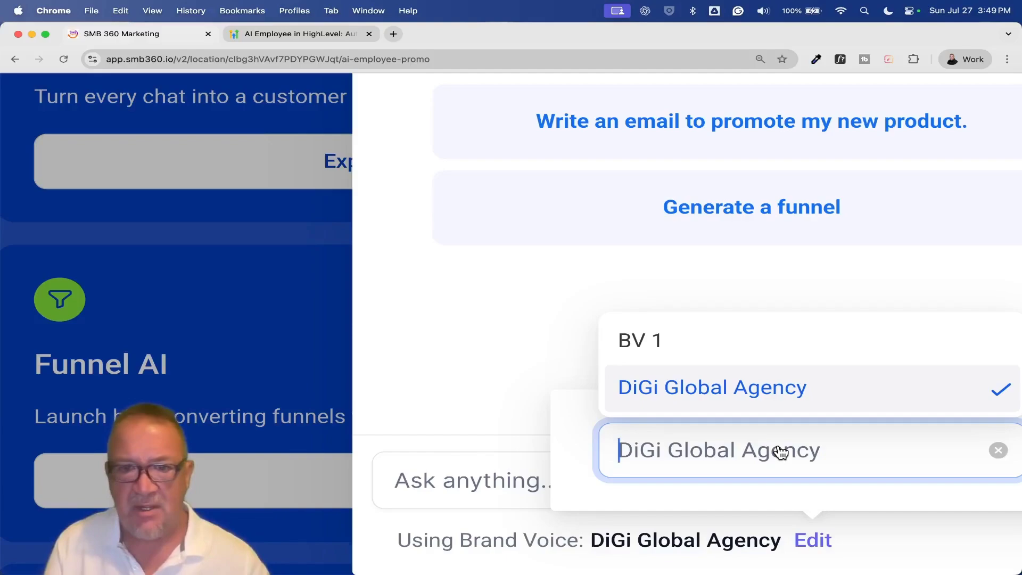
click(371, 370)
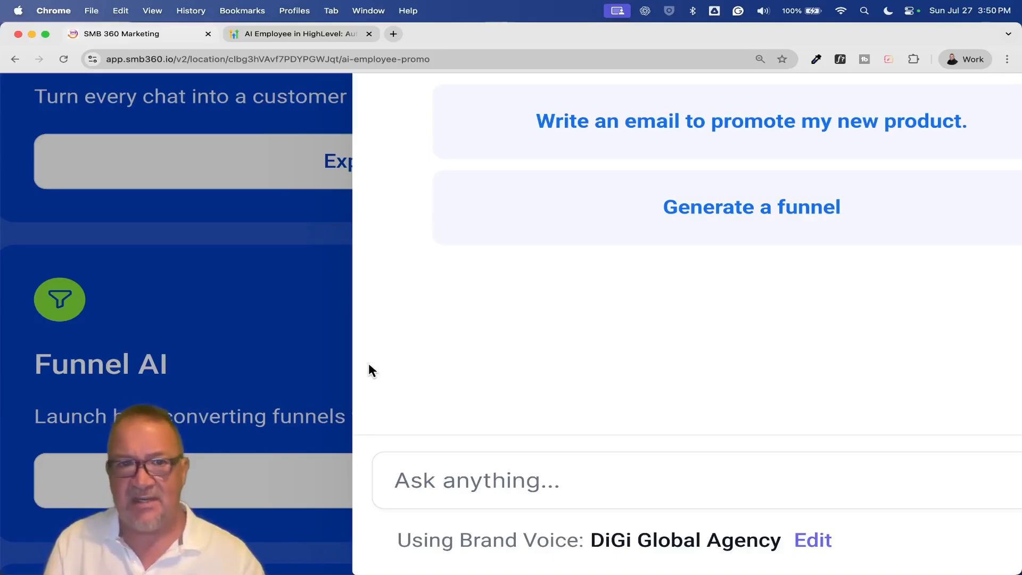
scroll(369, 364, down, 5)
click(400, 263)
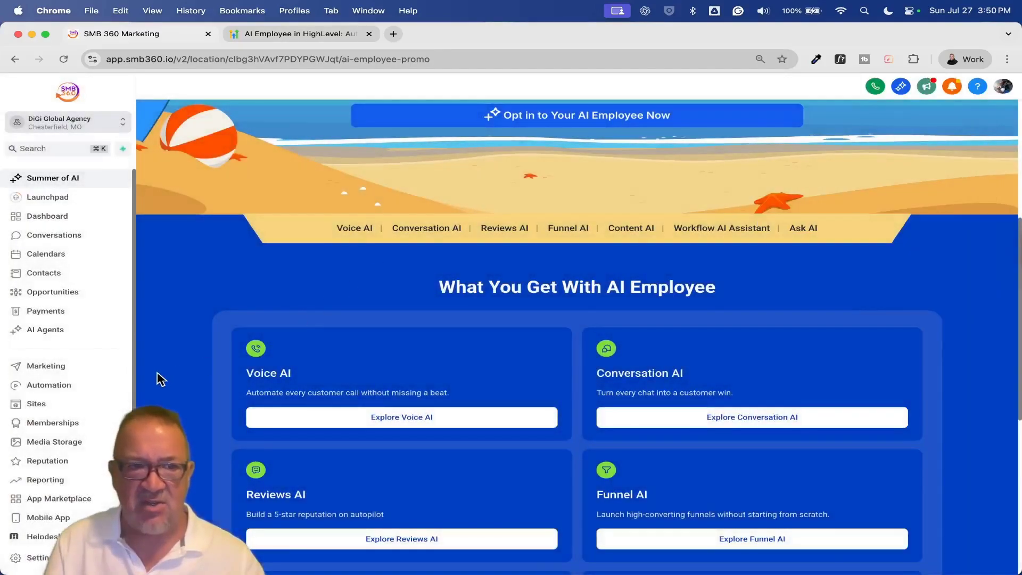
Open the Brand Voice list within the Brand Boards of the Marketing section
click(63, 404)
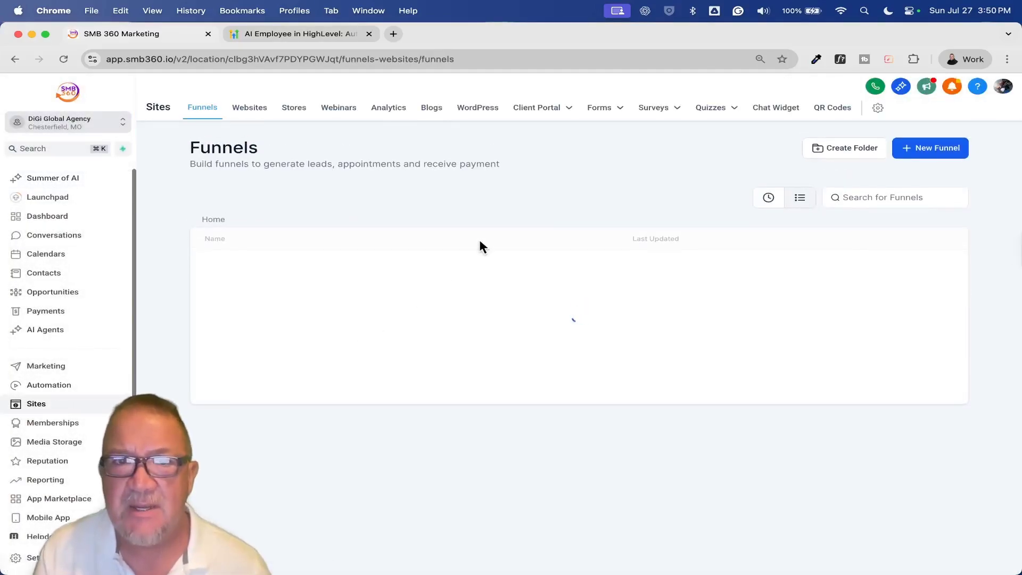
click(96, 367)
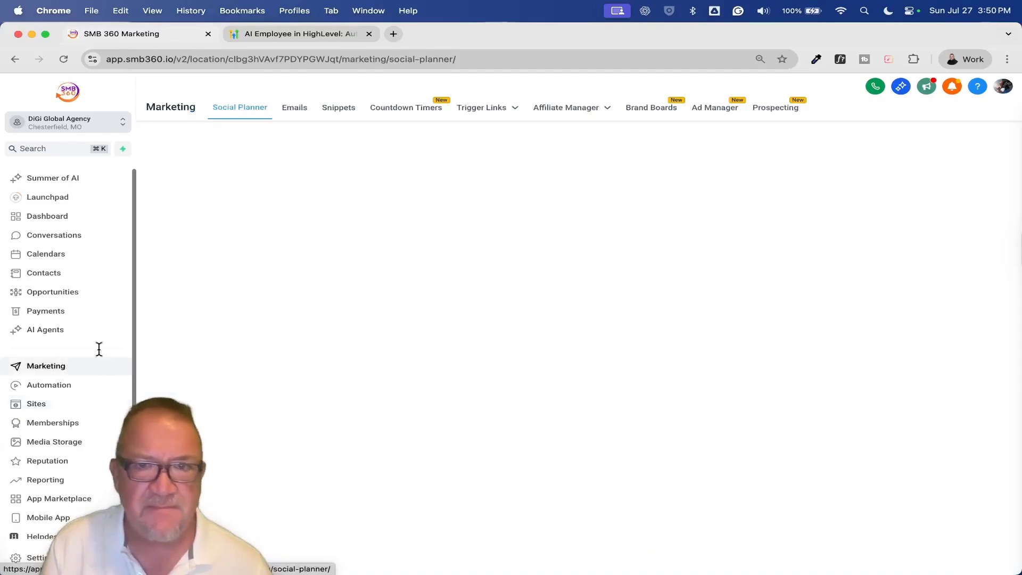
click(647, 111)
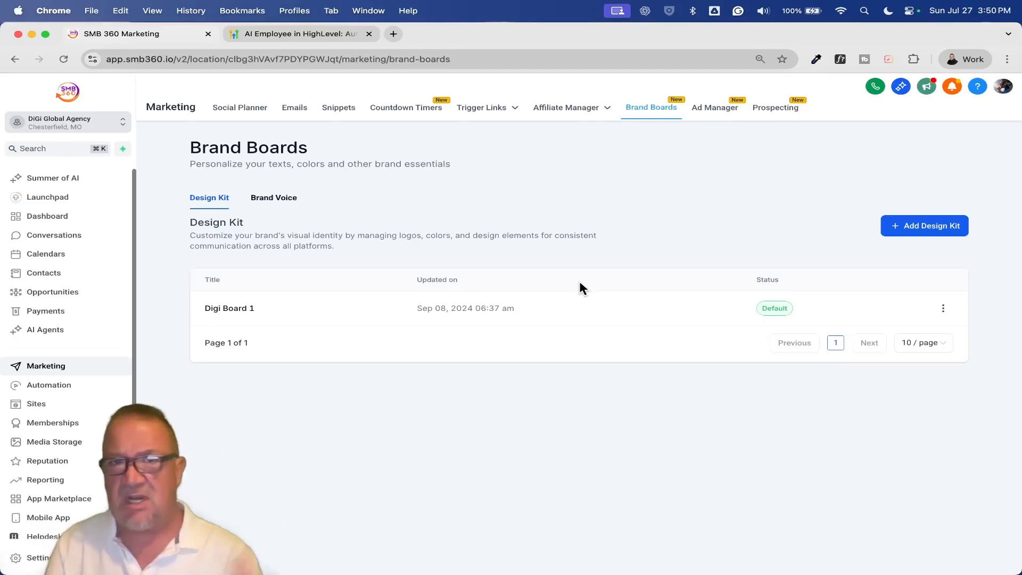
scroll(349, 188, up, 5)
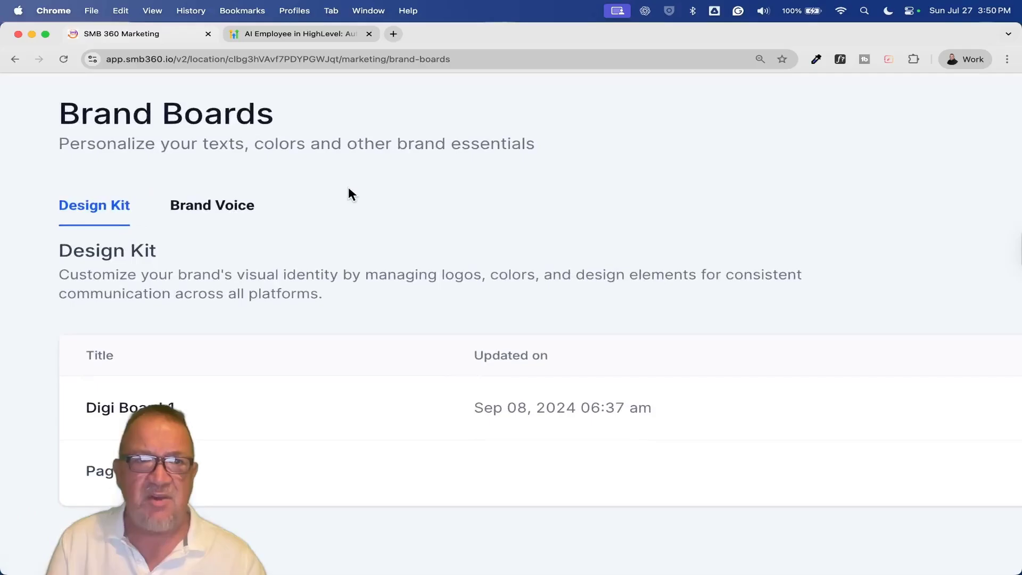
click(220, 213)
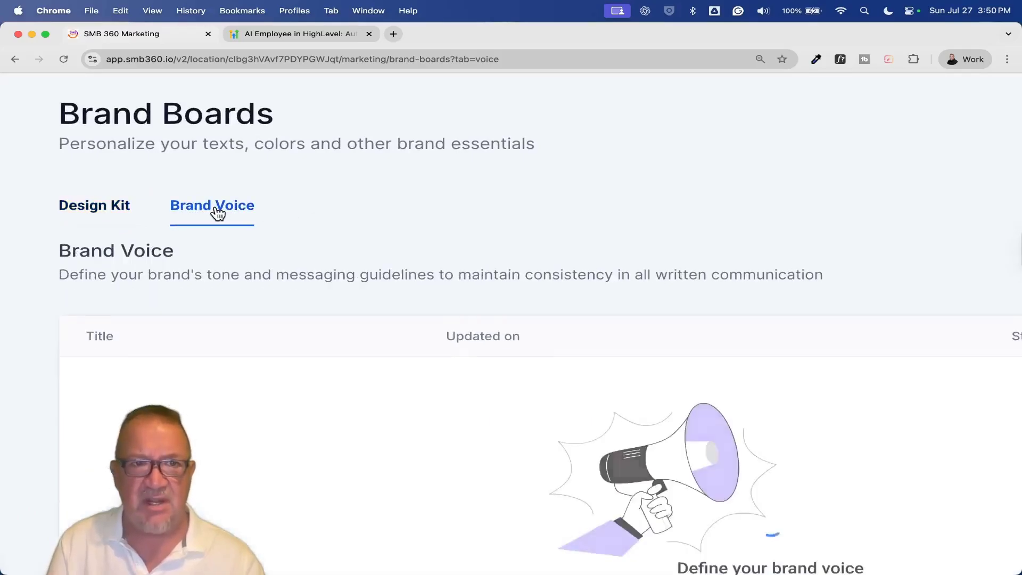
scroll(406, 266, down, 5)
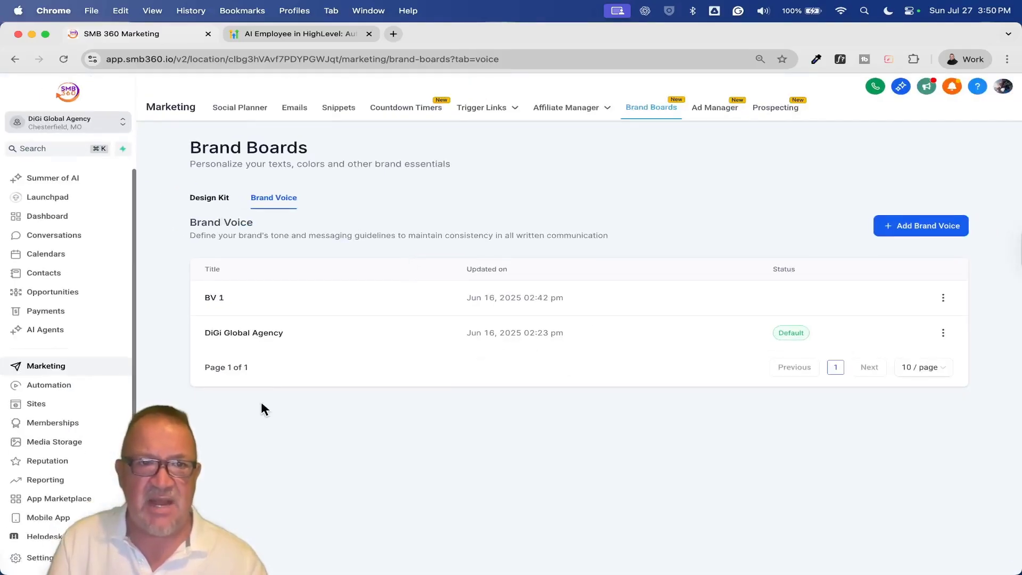
Open the DiGi Global Agency brand voice and review its Business Info: brand name, type of business and company website
click(254, 334)
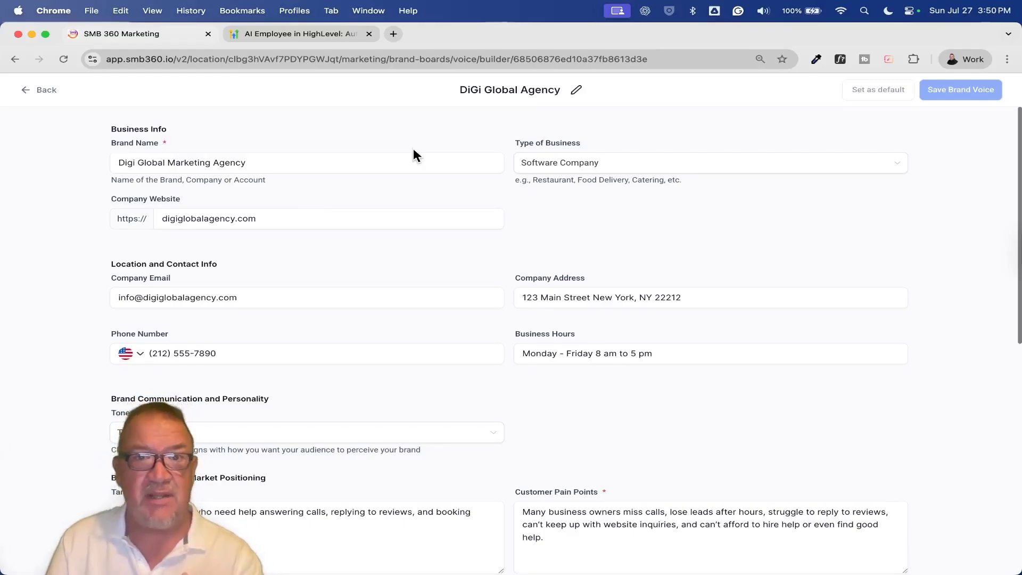
click(338, 154)
scroll(340, 153, up, 5)
scroll(339, 153, down, 5)
scroll(282, 130, left, 3)
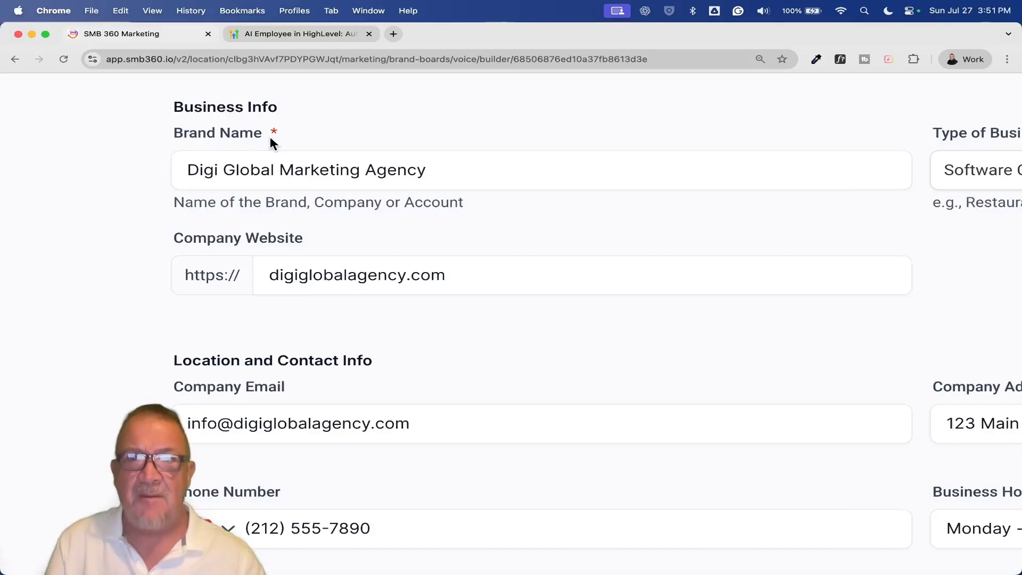
scroll(269, 136, right, 5)
click(665, 184)
click(327, 268)
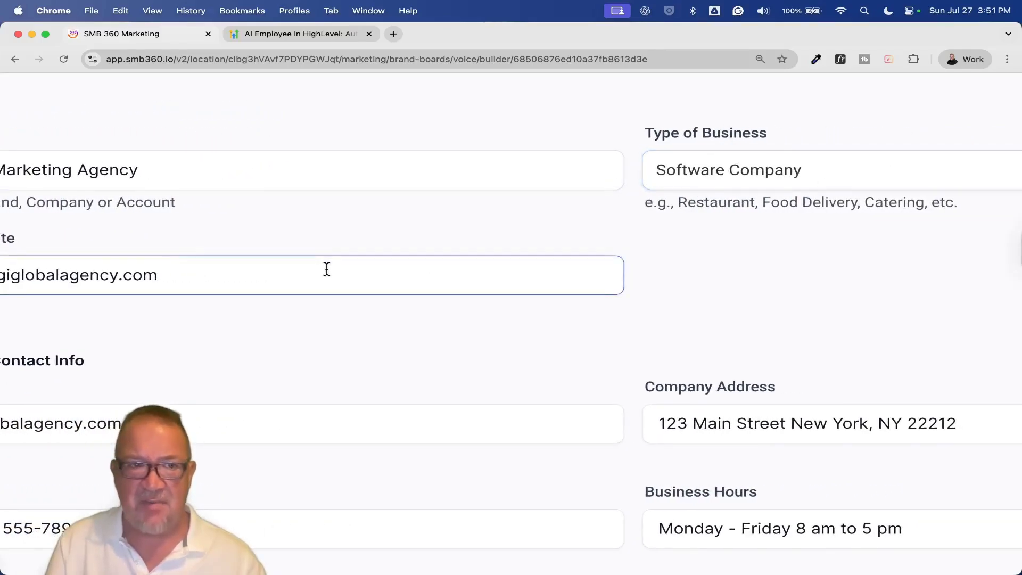
Review the brand voice's Location and Contact Info fields for company email, address, phone number and business hours
scroll(326, 269, down, 5)
scroll(327, 269, up, 5)
scroll(327, 269, down, 1)
click(466, 335)
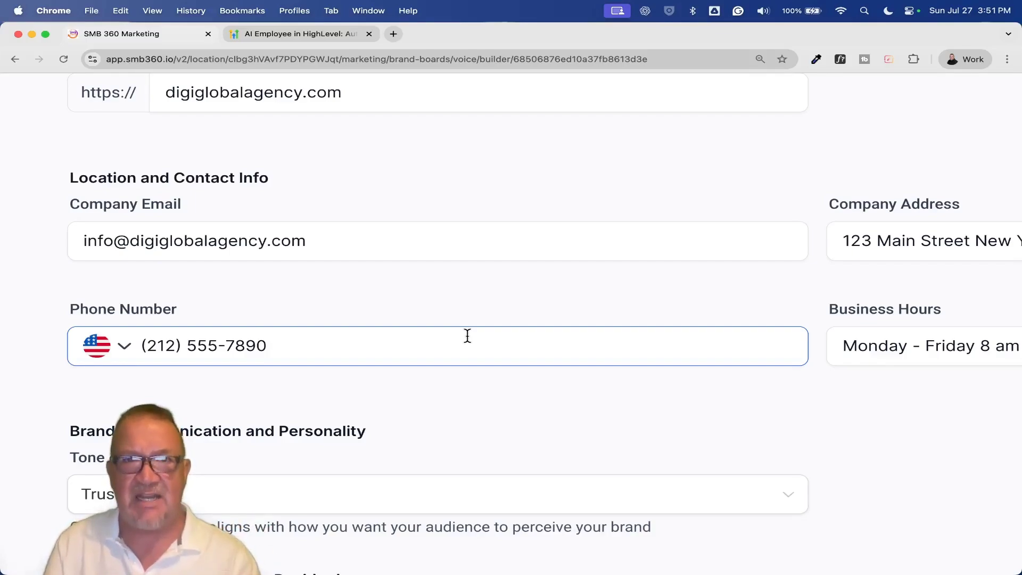
click(466, 287)
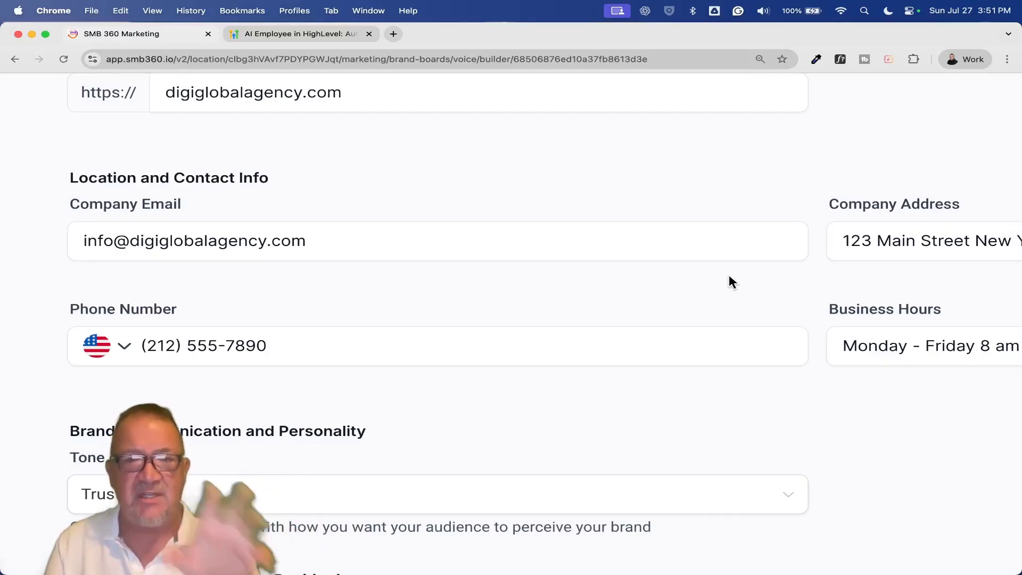
View the available Tone of Voice options under Brand Communication and Personality, leaving the selection as it is
scroll(729, 275, down, 3)
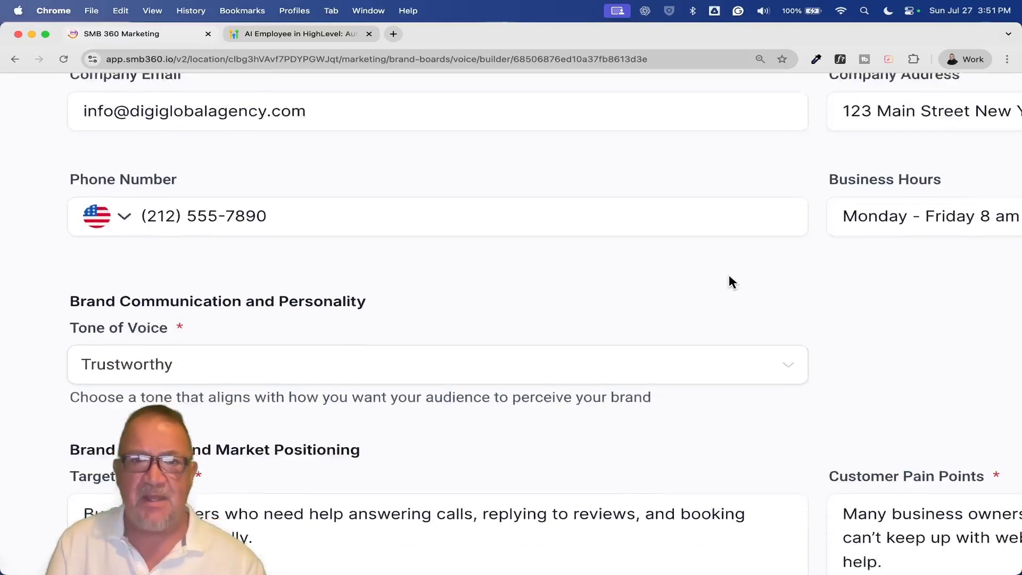
scroll(730, 276, down, 2)
scroll(402, 297, down, 2)
click(300, 207)
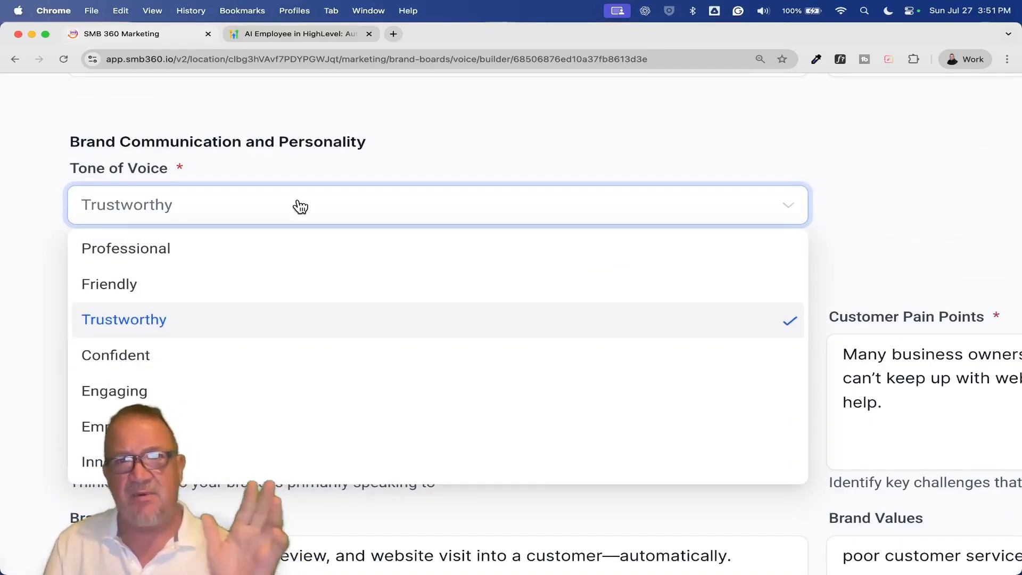
click(490, 163)
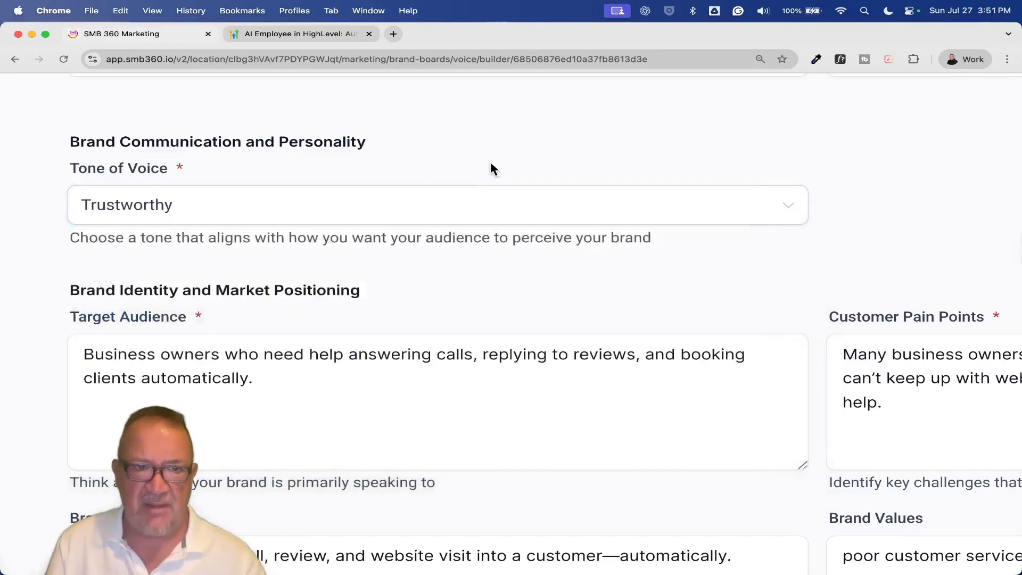
Examine the Brand Identity and Market Positioning fields, including target audience, customer pain points, brand promise, brand values and competitor advantages
scroll(447, 272, down, 5)
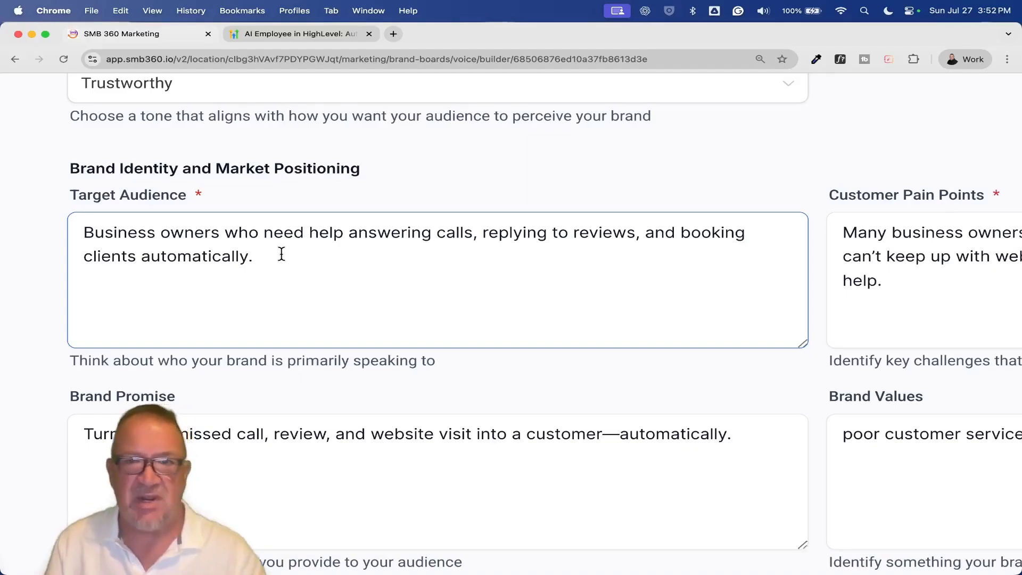
key(Tab)
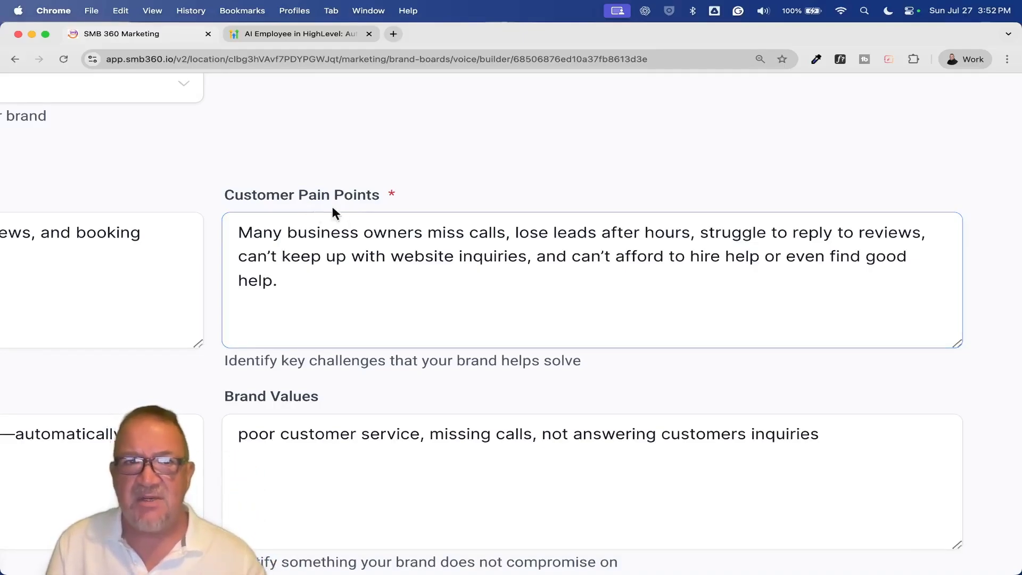
scroll(327, 212, down, 5)
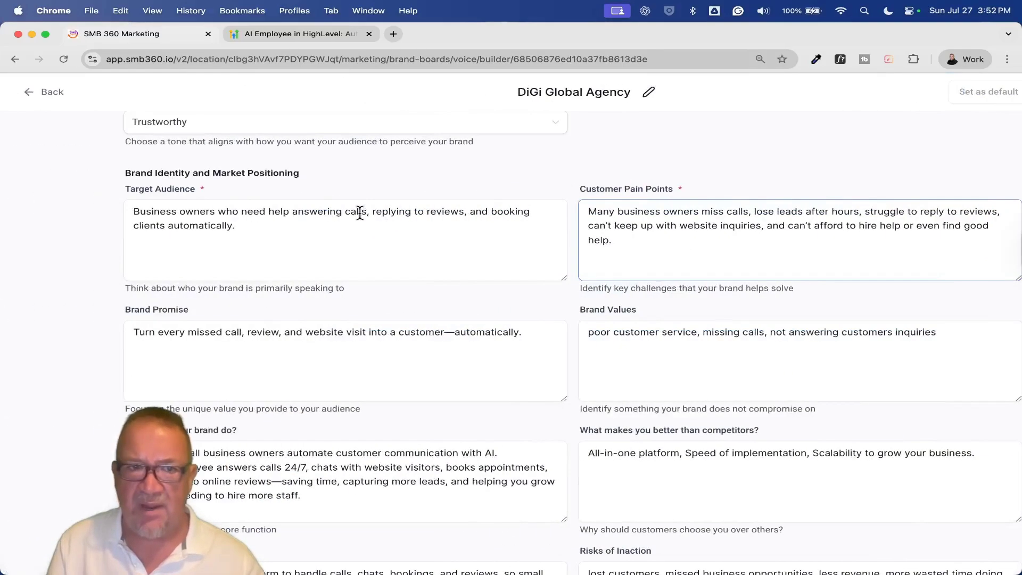
scroll(320, 219, down, 3)
scroll(319, 219, left, 3)
click(326, 233)
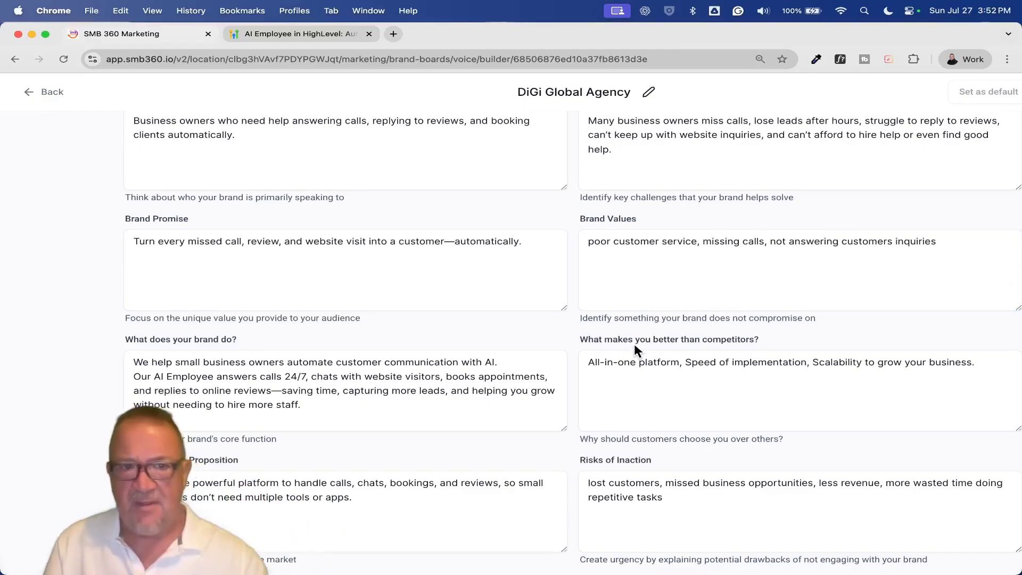
Return from the brand voice editor to the Brand Voice list and reopen the Ask AI assistant
scroll(634, 344, up, 10)
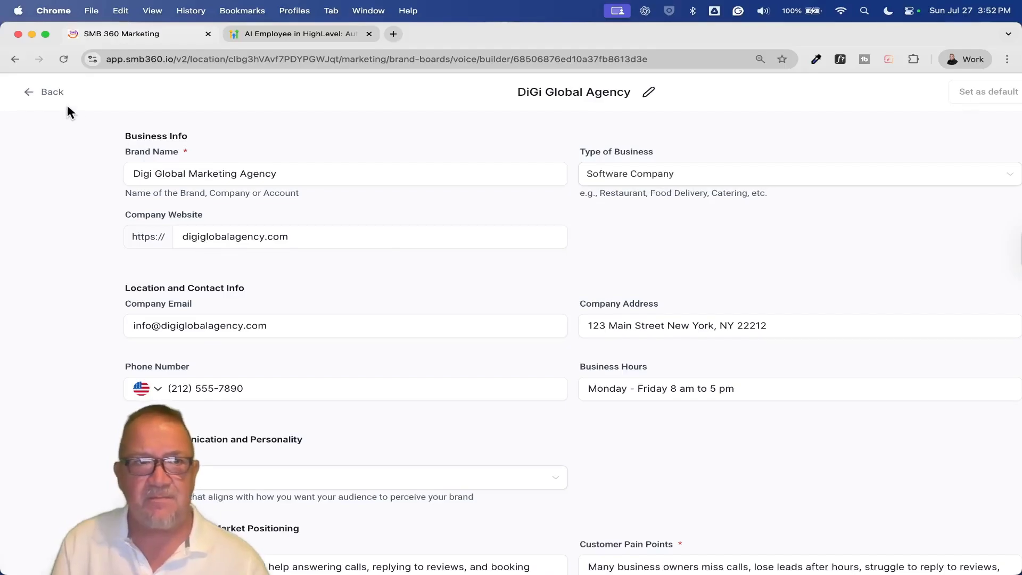
click(53, 90)
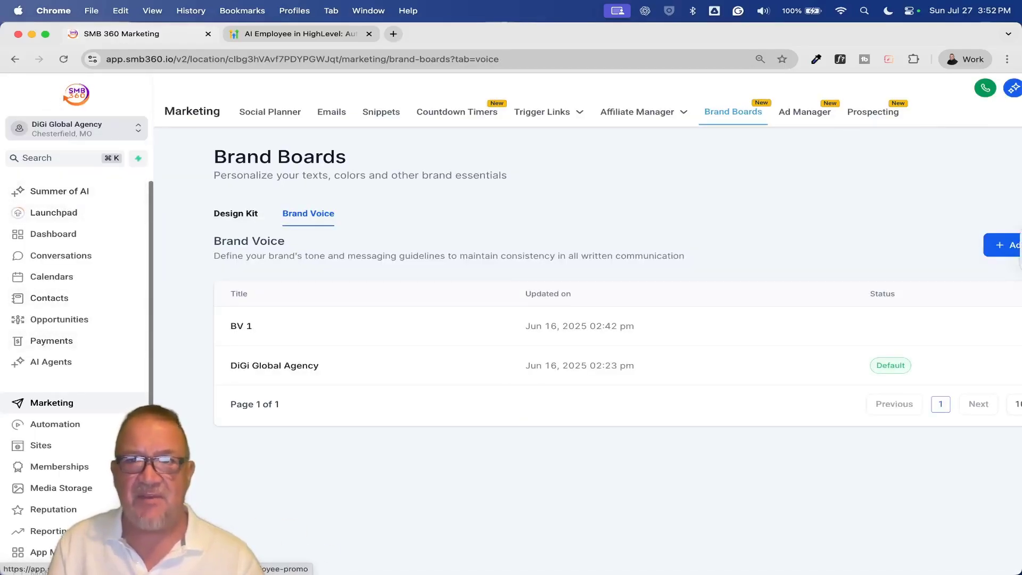
key(super+minus)
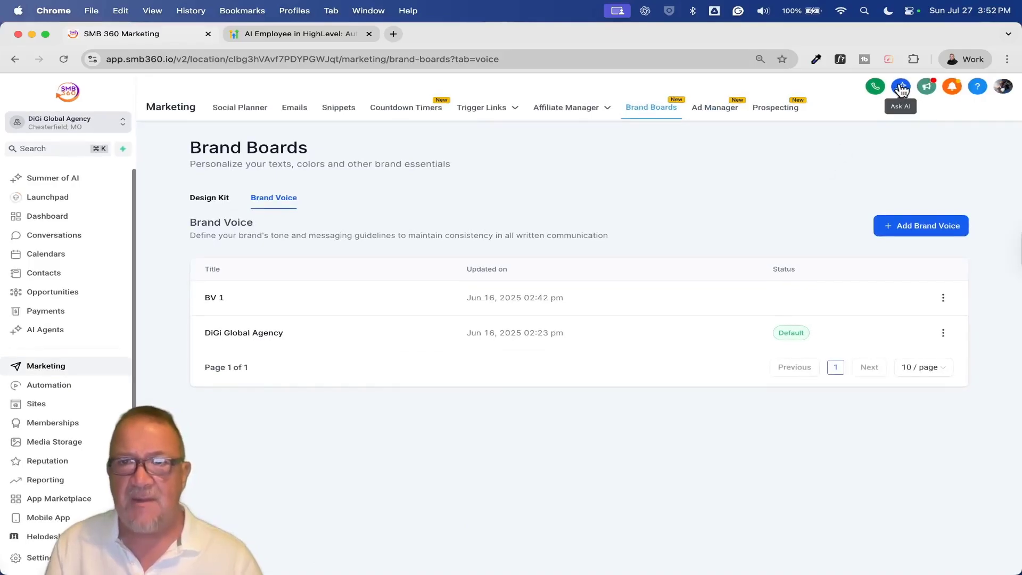
click(902, 88)
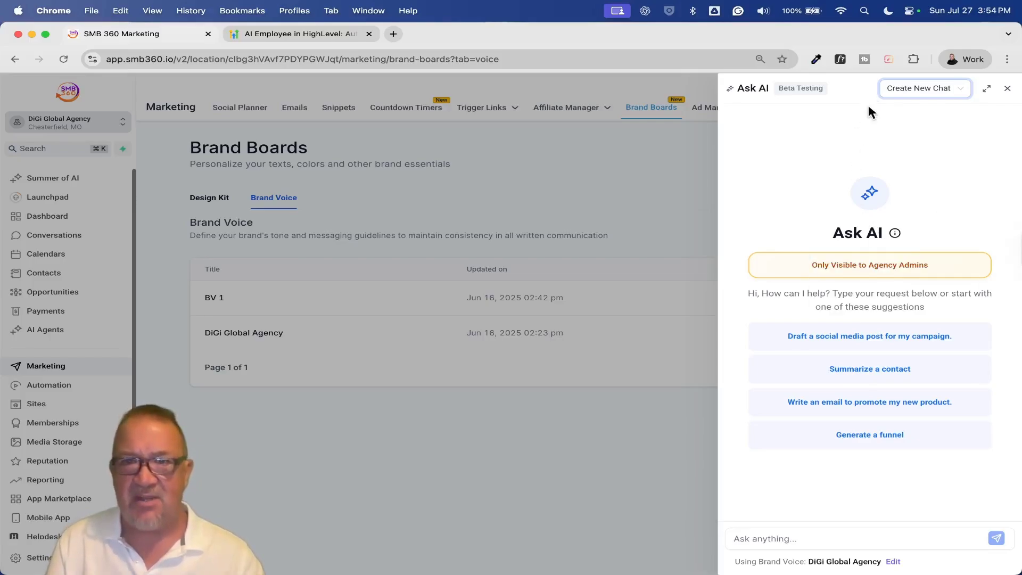
Open the Ask AI chat history and look over the list of past conversations
click(935, 92)
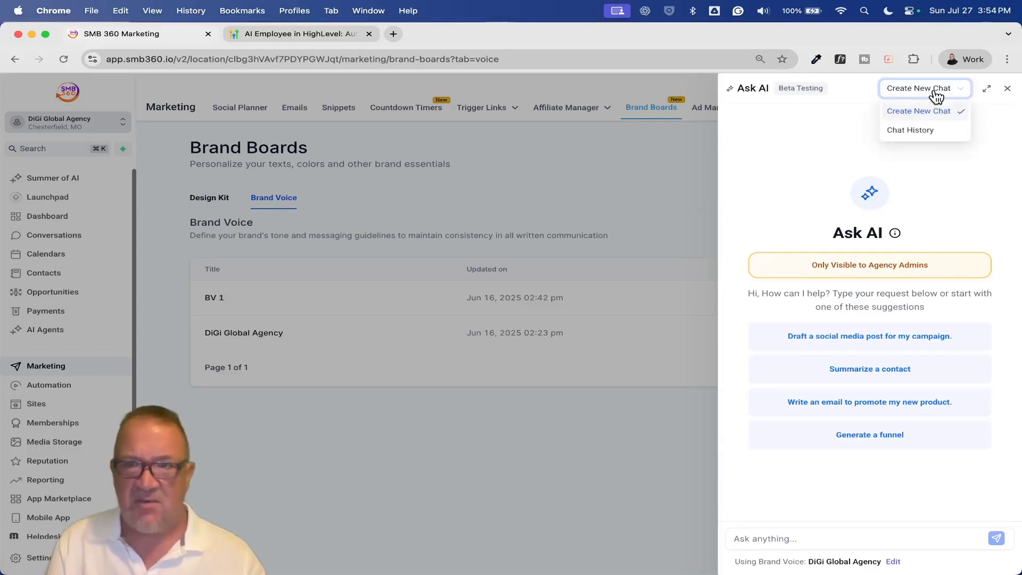
scroll(916, 110, up, 5)
scroll(915, 117, up, 2)
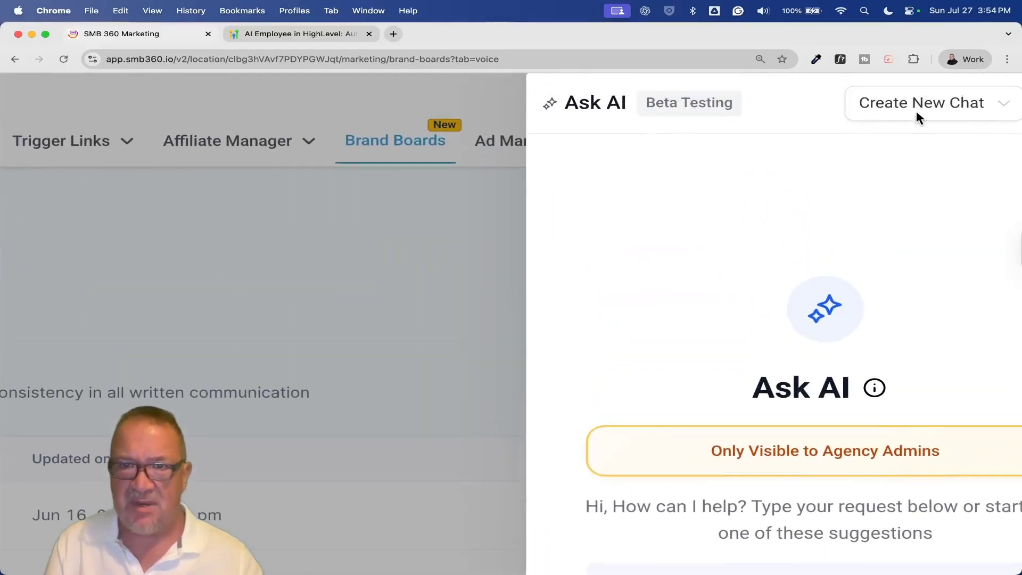
scroll(915, 114, right, 3)
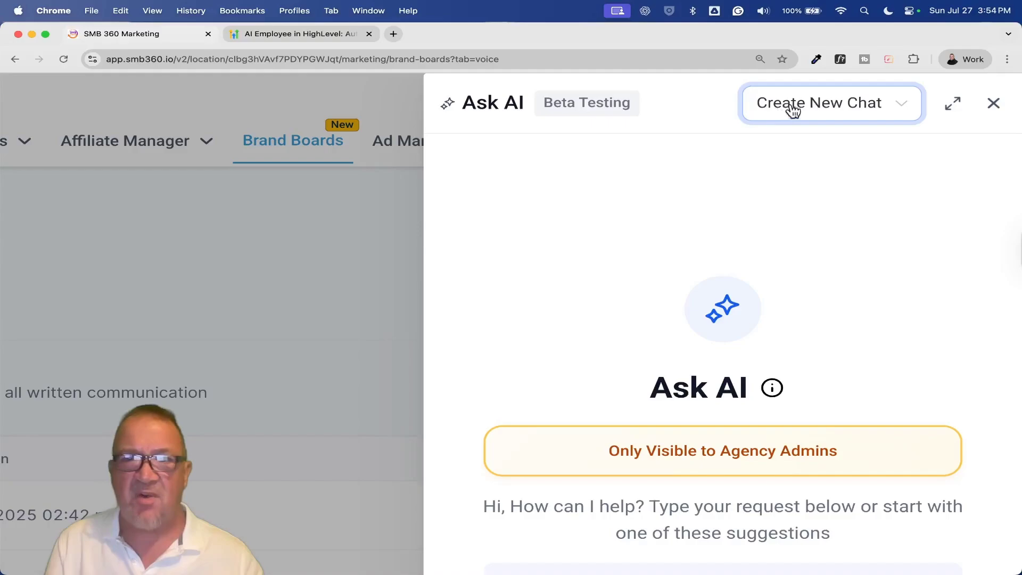
click(816, 111)
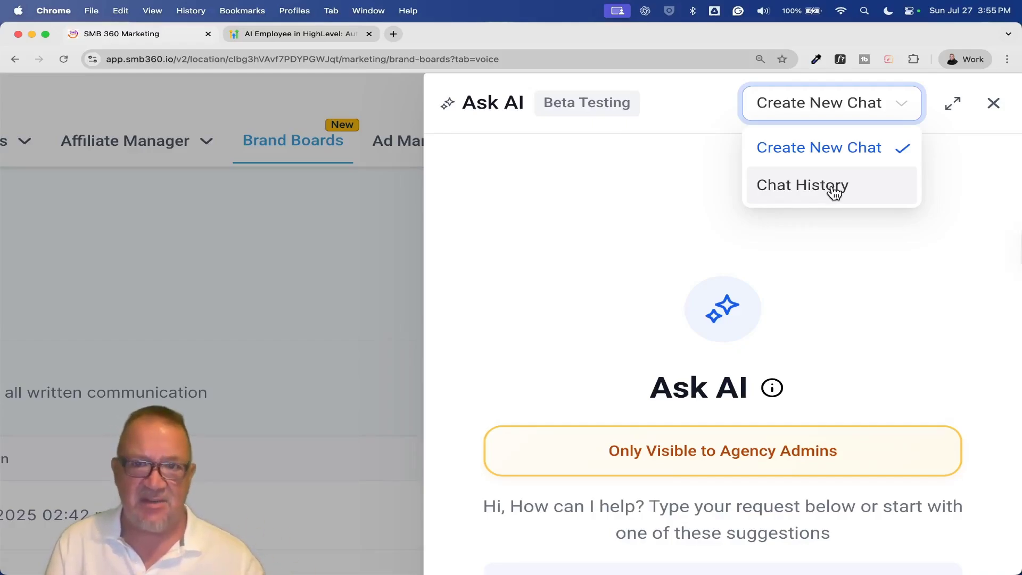
click(833, 191)
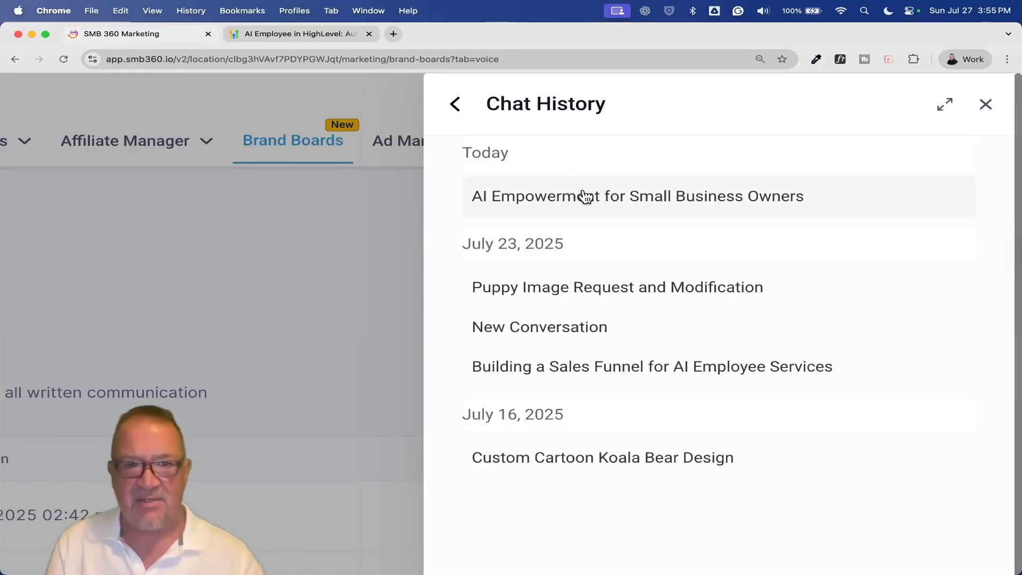
scroll(586, 197, down, 2)
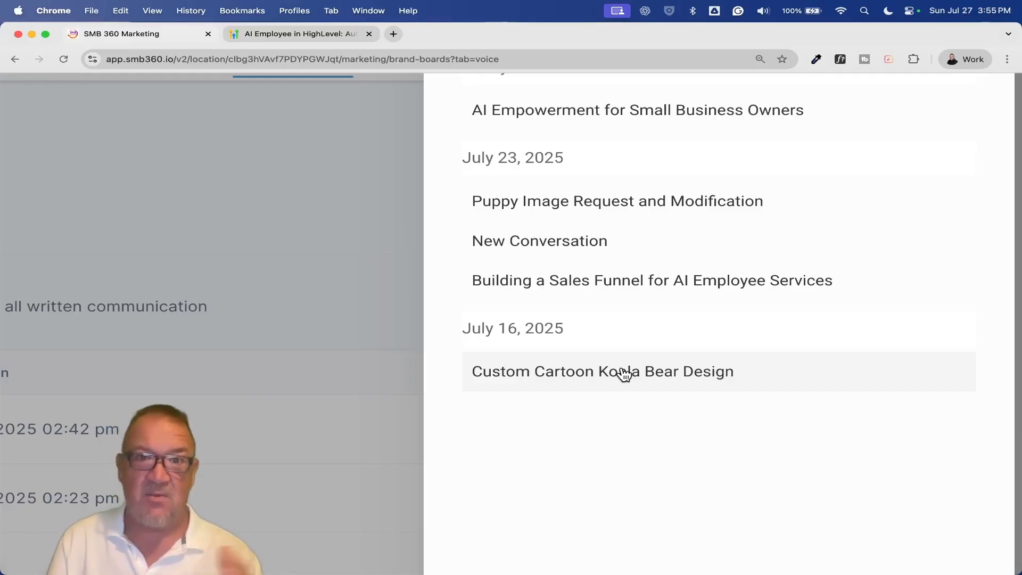
Open the "Custom Cartoon Koala Bear Design" conversation and examine its image prompt and the generated koala picture
click(622, 366)
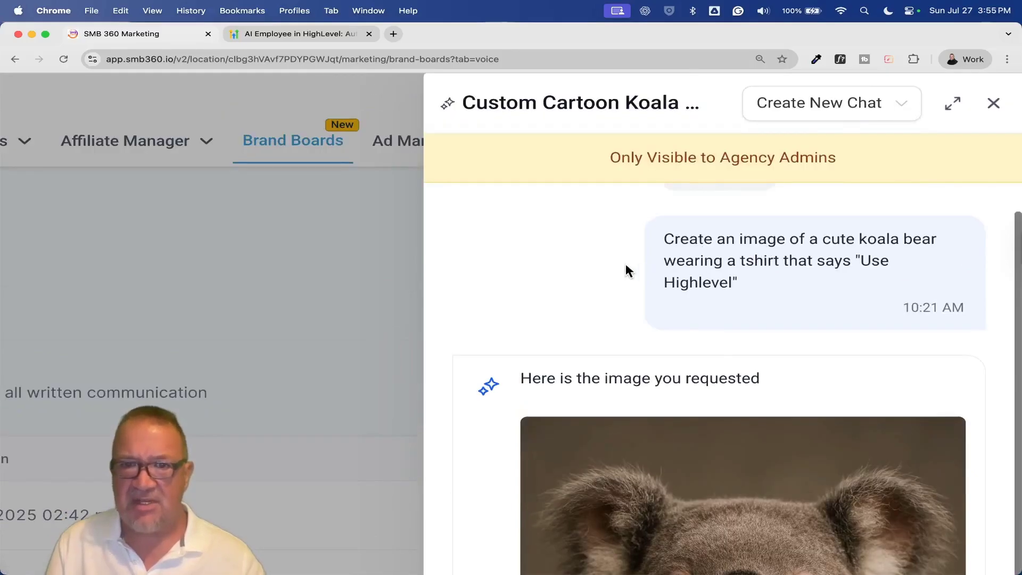
key(super+minus)
key(super+minus)
key(super+minus)
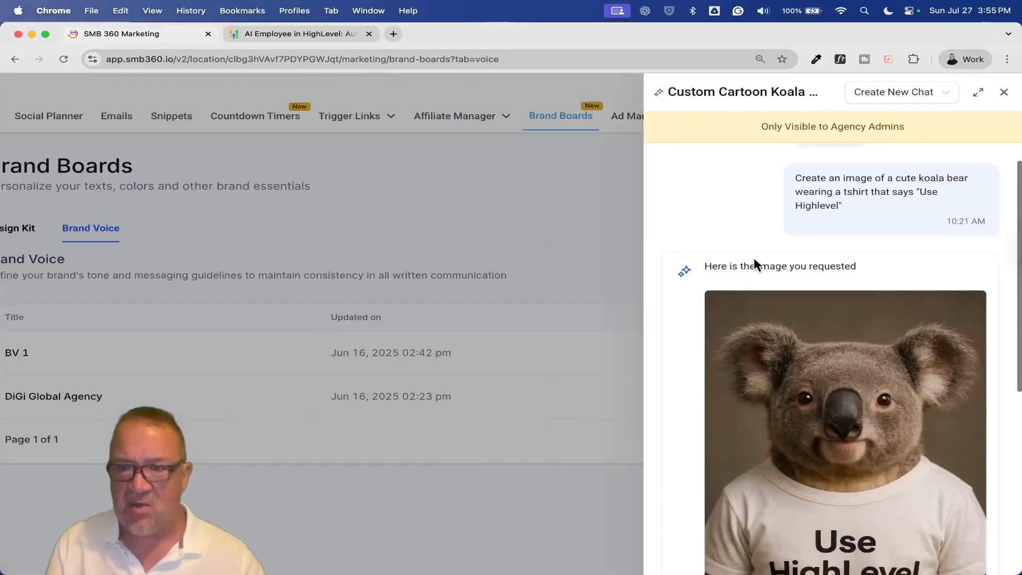
scroll(754, 261, down, 3)
scroll(753, 267, up, 3)
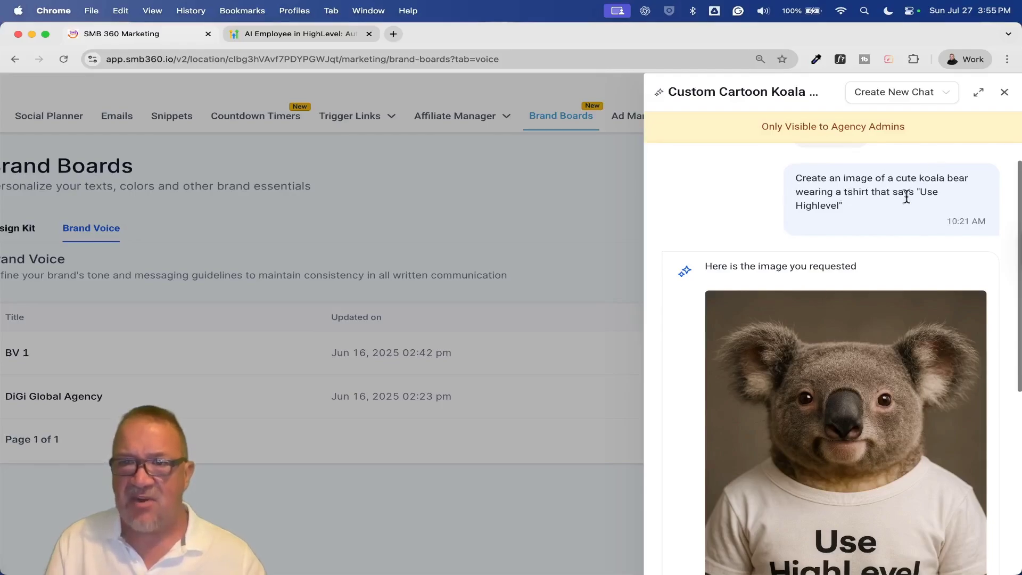
scroll(907, 197, up, 5)
scroll(907, 197, down, 5)
scroll(909, 204, up, 2)
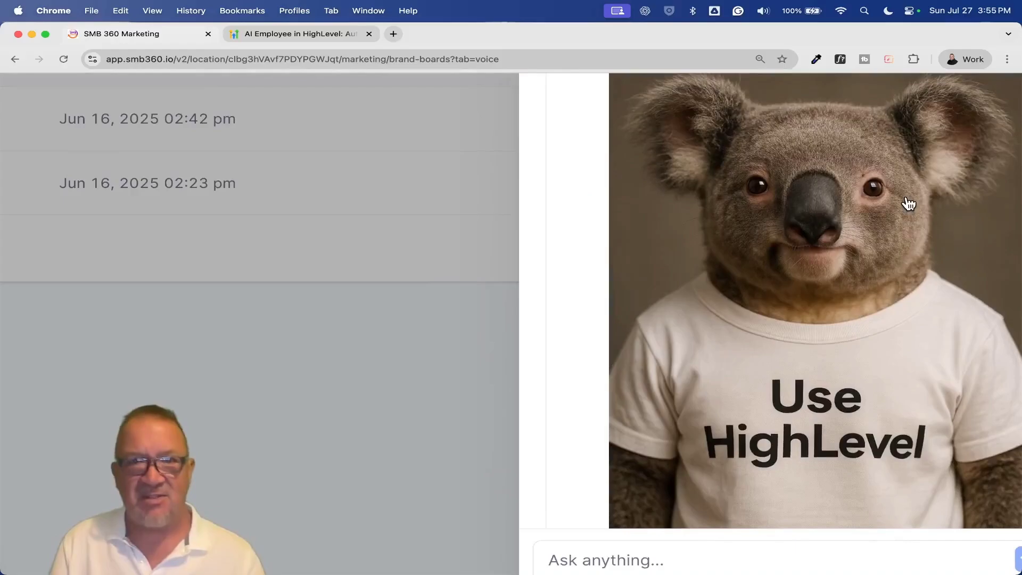
scroll(795, 229, down, 5)
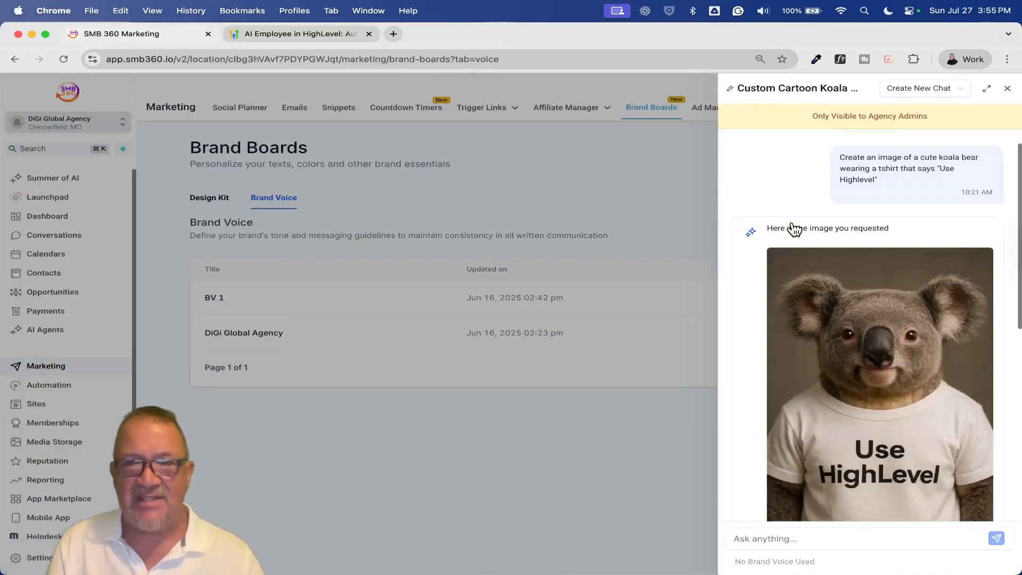
scroll(795, 229, up, 2)
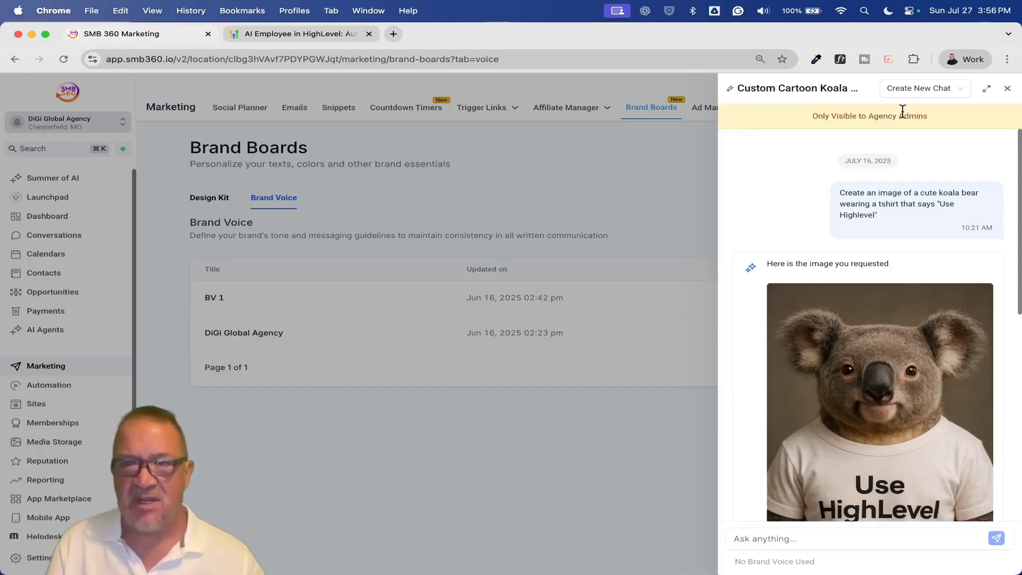
Open "Building a Sales Funnel for AI Employee Services" from the chat history and read its Facebook post prompt and the generated post
click(920, 96)
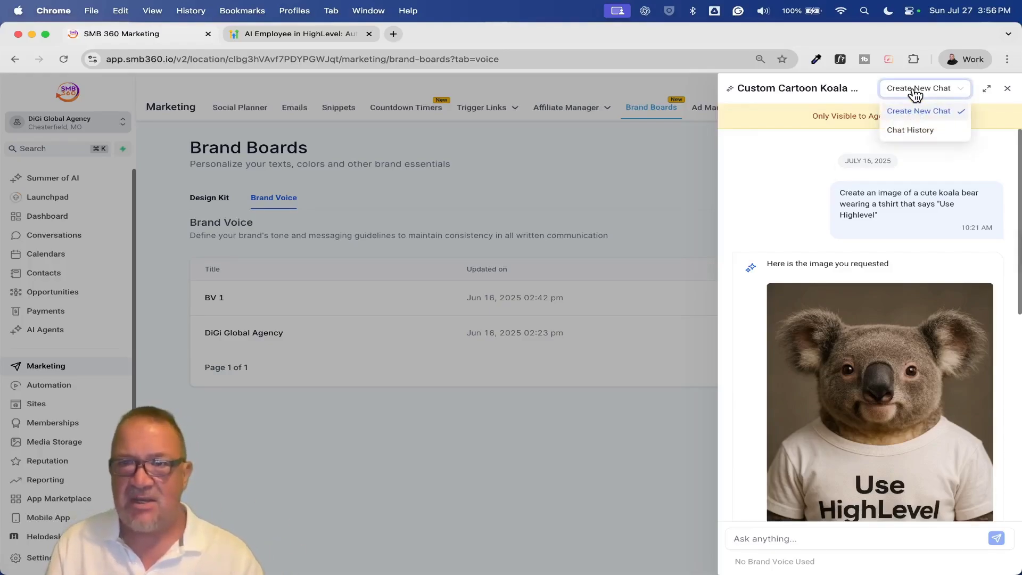
click(922, 130)
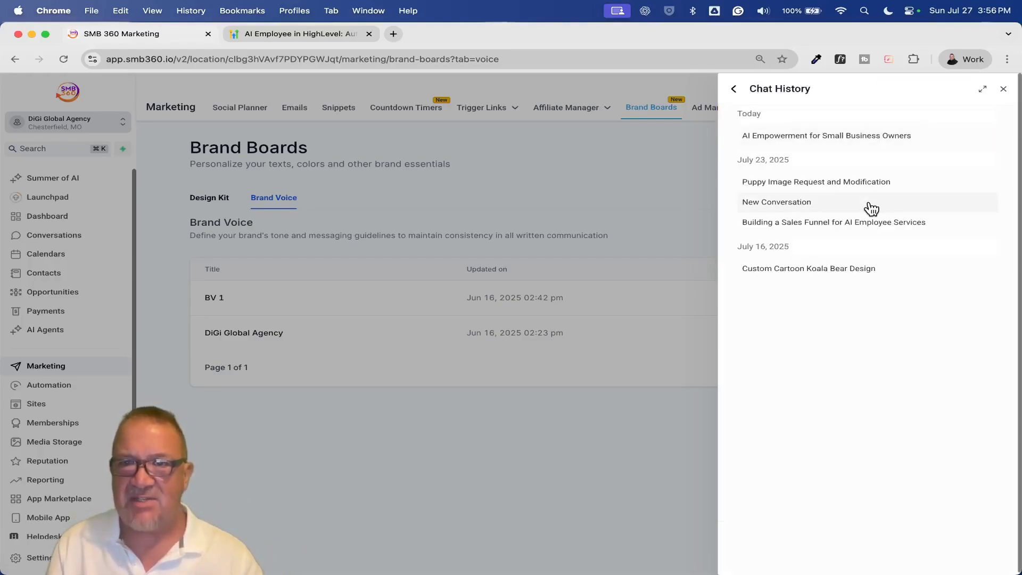
click(807, 223)
scroll(870, 265, up, 20)
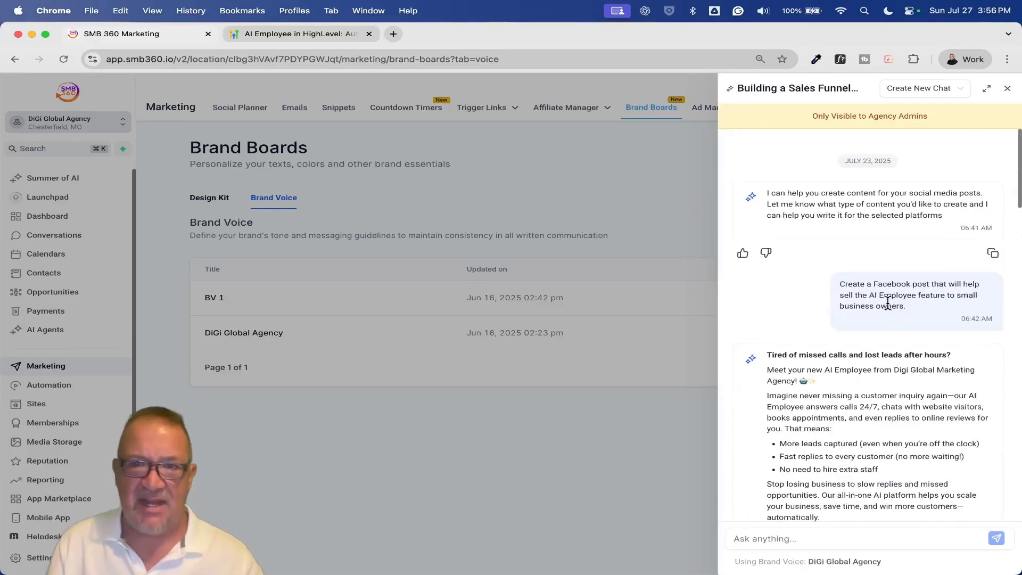
scroll(887, 302, down, 3)
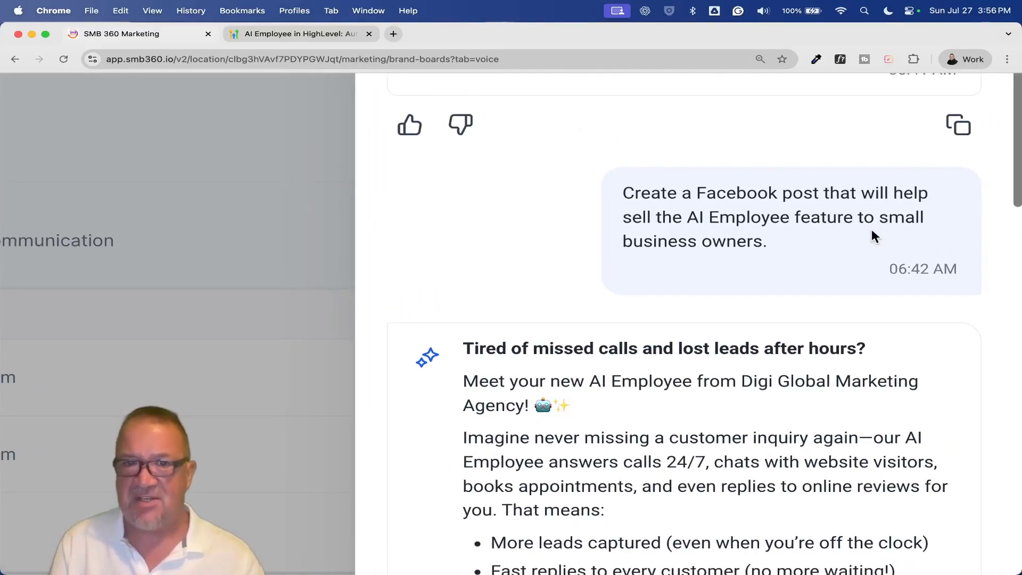
scroll(872, 234, down, 2)
scroll(872, 234, down, 1)
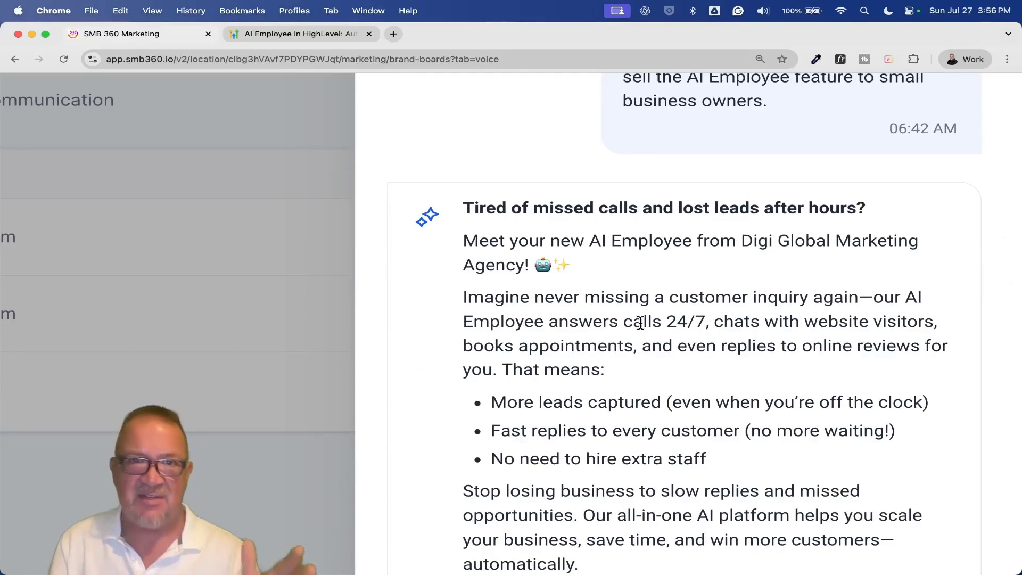
scroll(640, 323, down, 5)
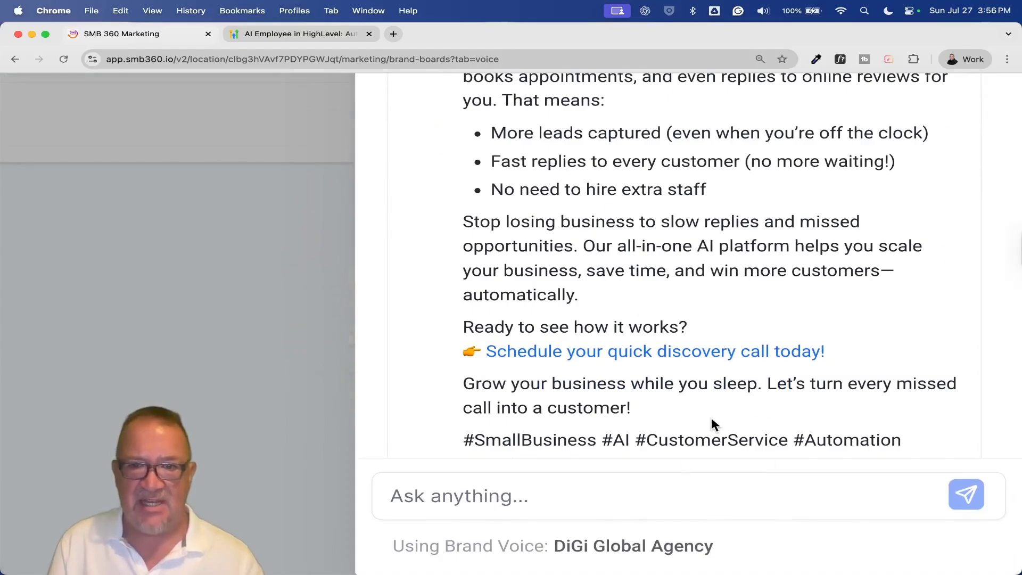
Examine the image requests further down the sales funnel conversation and how Ask AI replies to them
key(super+0)
scroll(867, 333, down, 3)
scroll(867, 331, down, 5)
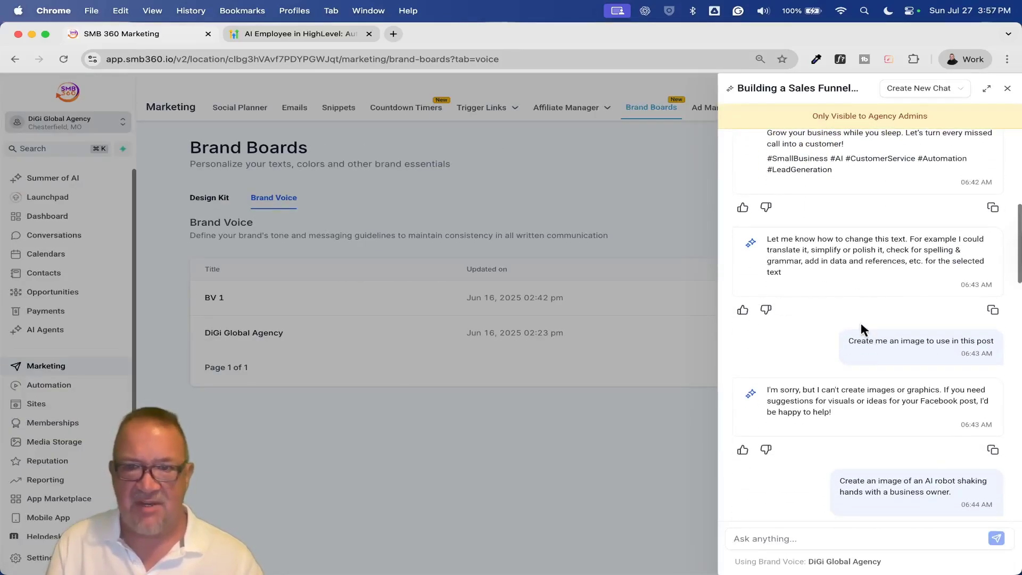
key(super+equal)
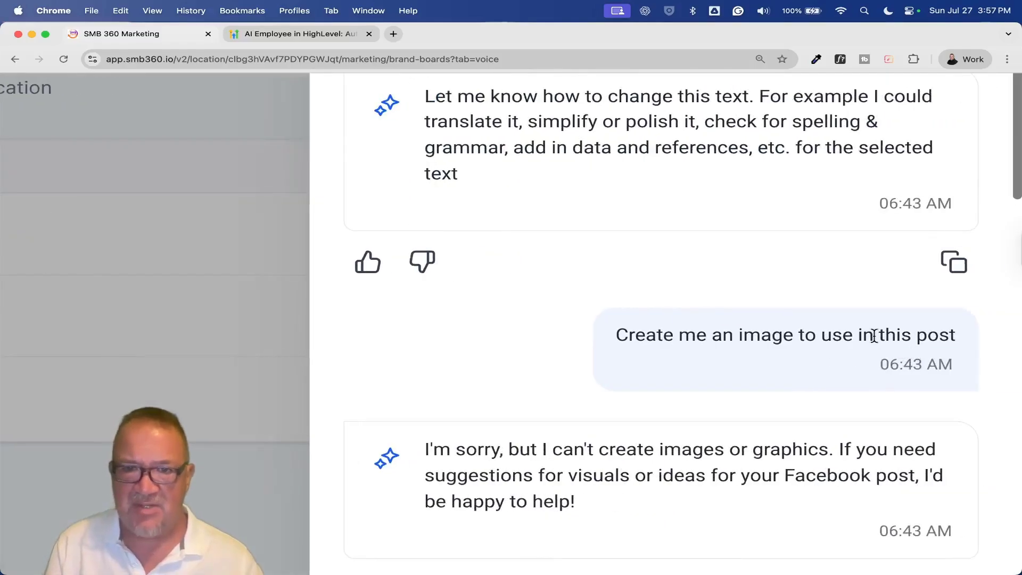
scroll(874, 335, down, 2)
scroll(875, 335, down, 1)
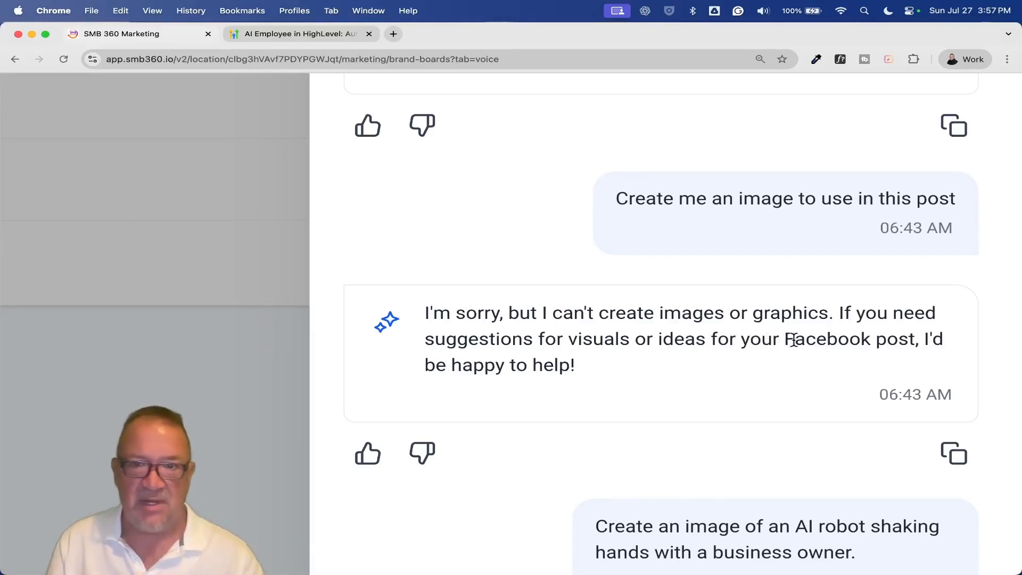
scroll(794, 340, down, 5)
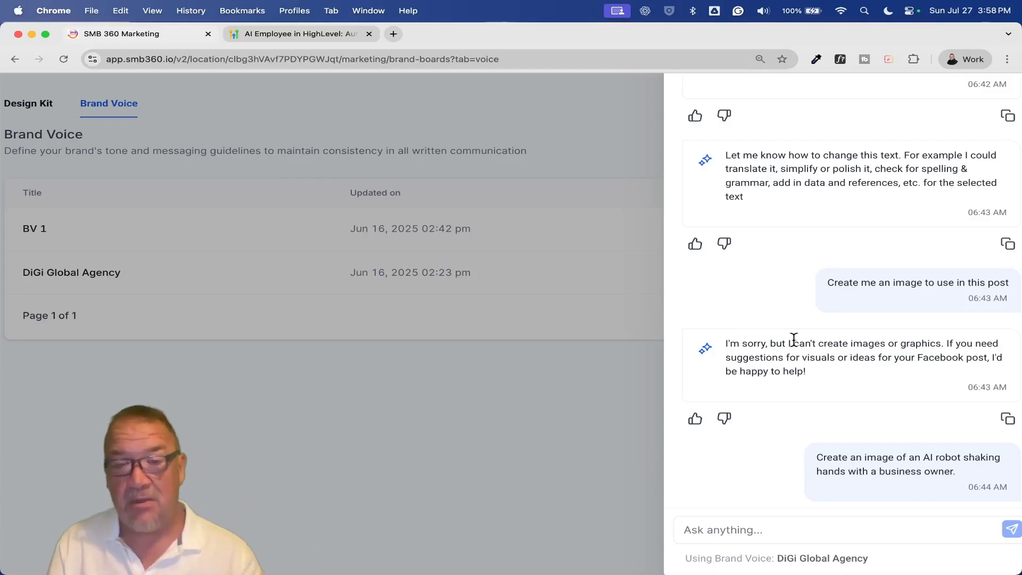
scroll(794, 339, right, 1)
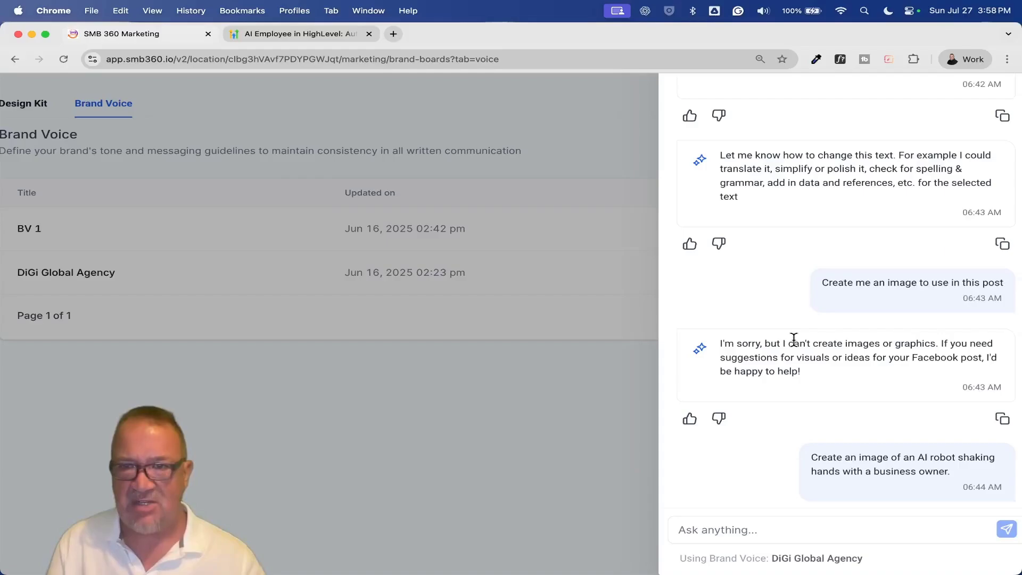
scroll(794, 339, down, 5)
scroll(877, 327, down, 10)
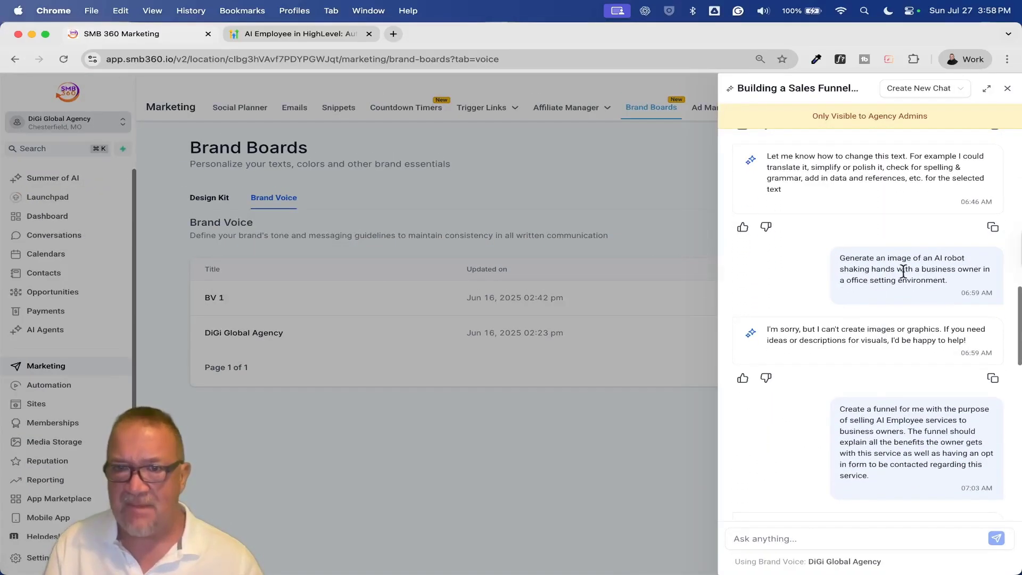
Read the prompt asking for a funnel that sells AI Employee services to business owners with an opt-in form
scroll(938, 344, down, 3)
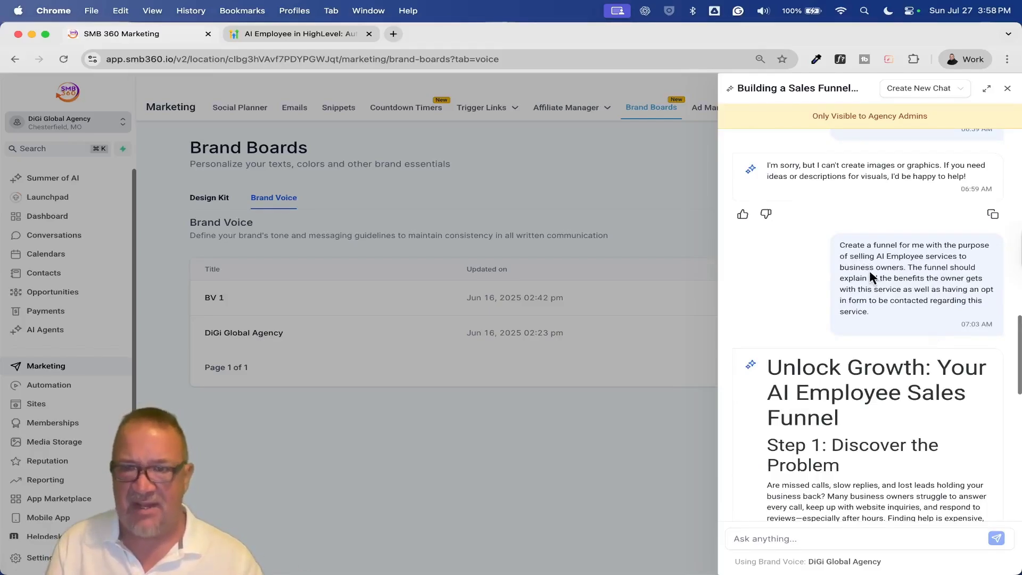
scroll(870, 271, up, 5)
scroll(870, 270, right, 4)
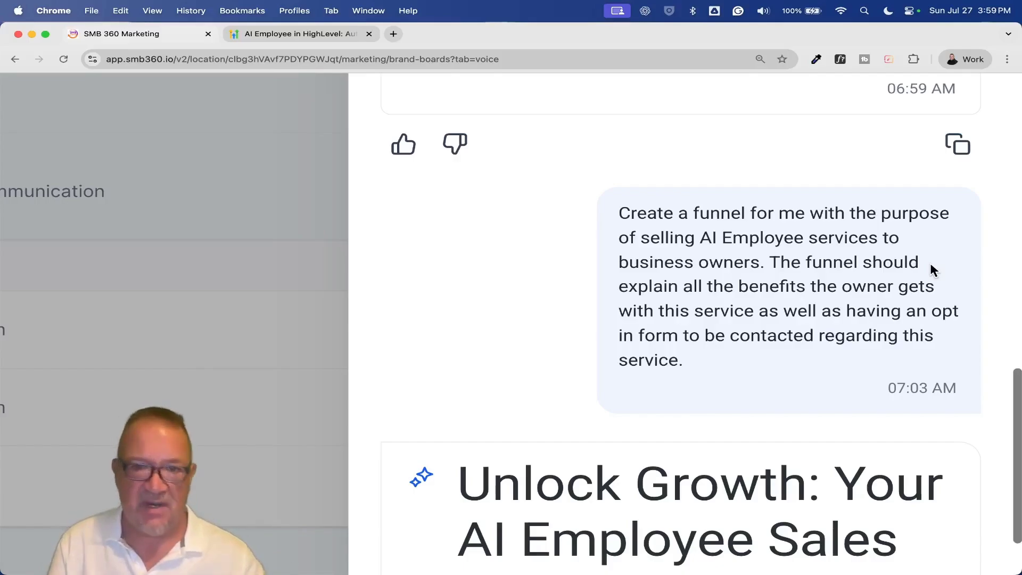
Read through the generated AI Employee sales funnel, from its Step 1 copy down to the consultation form, contact details and hashtags
scroll(929, 261, down, 5)
key(super+minus)
key(super+minus)
key(super+minus)
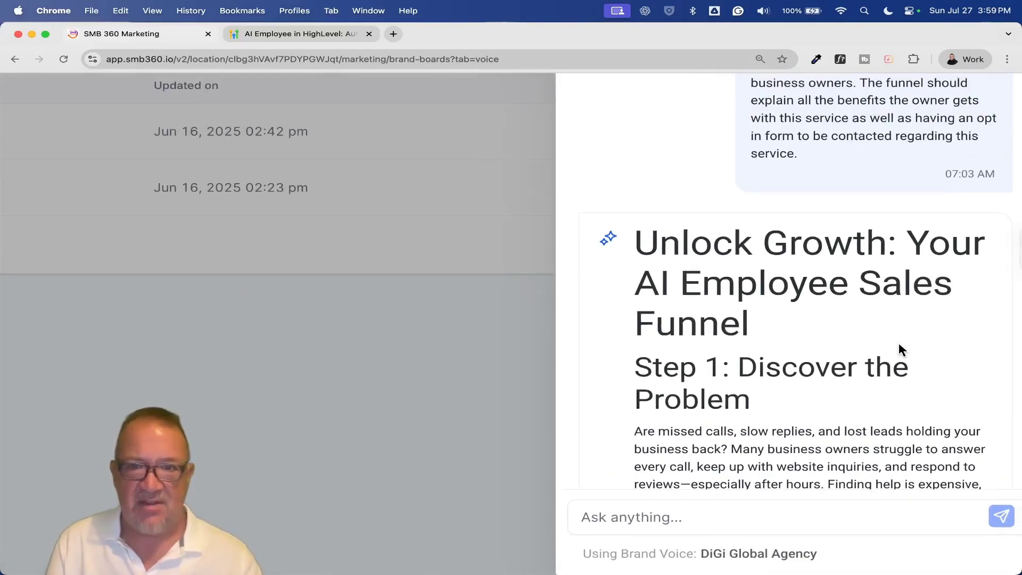
key(super+minus)
key(super+minus)
key(super+minus)
scroll(899, 348, down, 3)
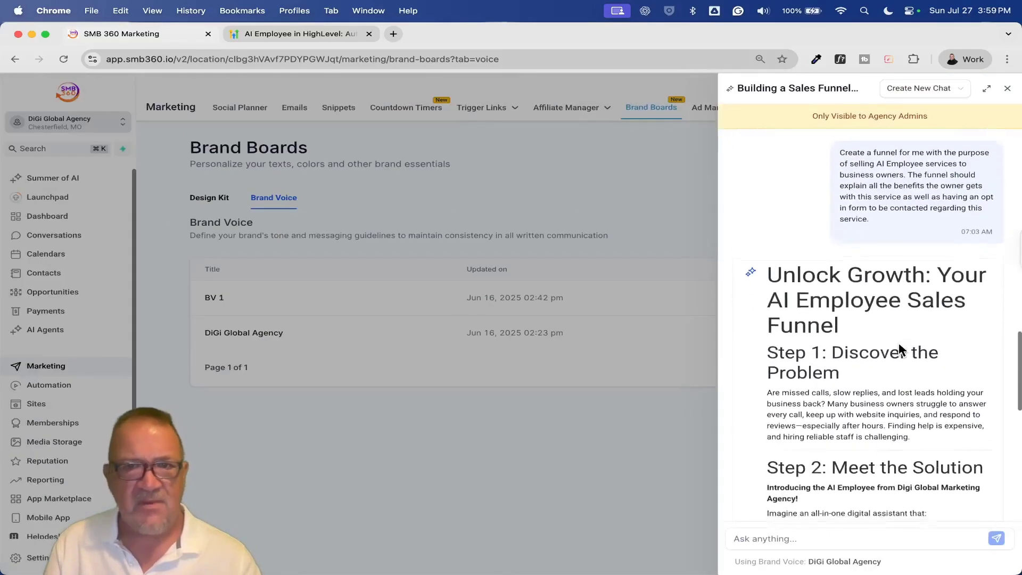
scroll(903, 372, down, 3)
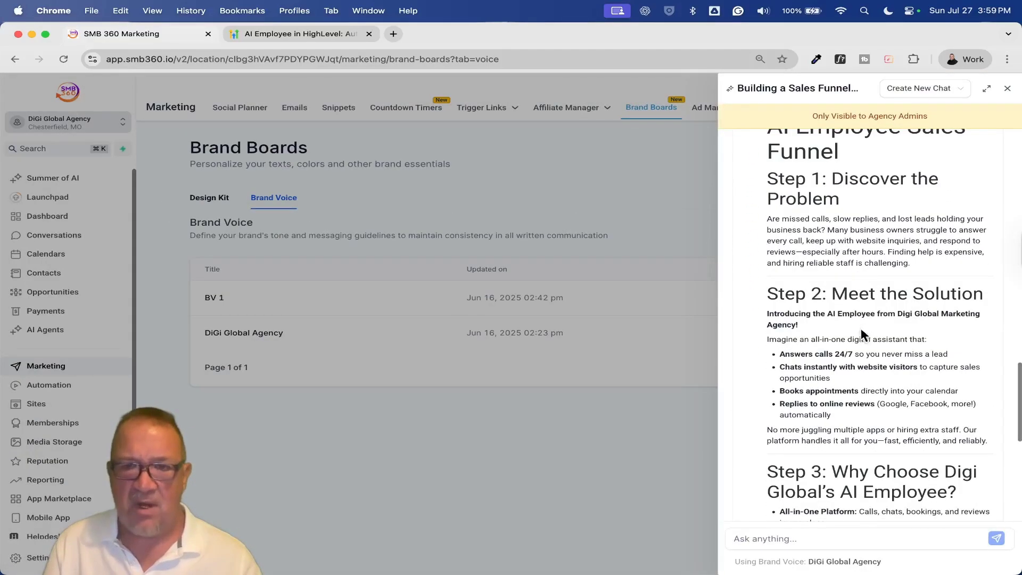
scroll(863, 356, down, 5)
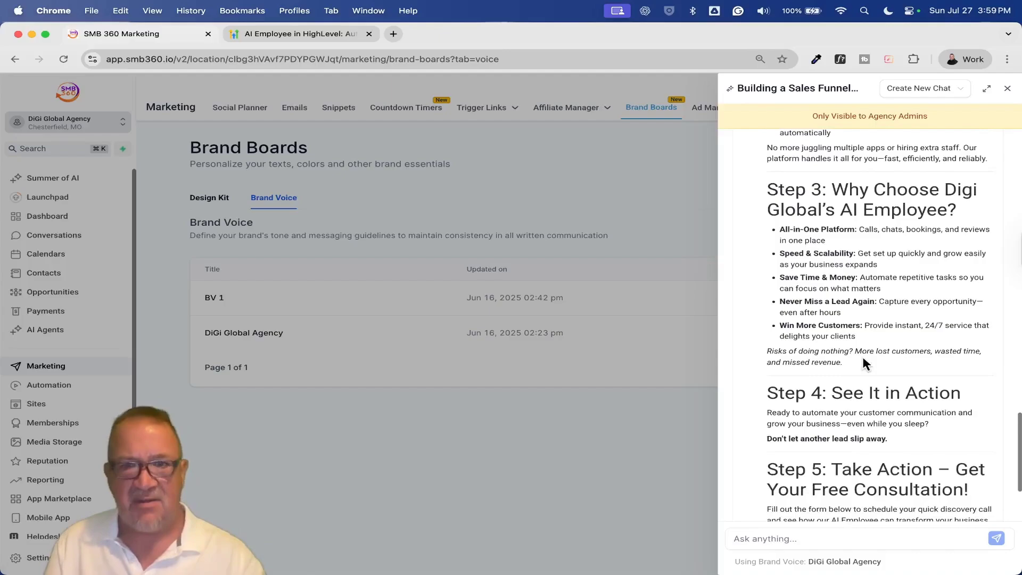
scroll(863, 359, down, 6)
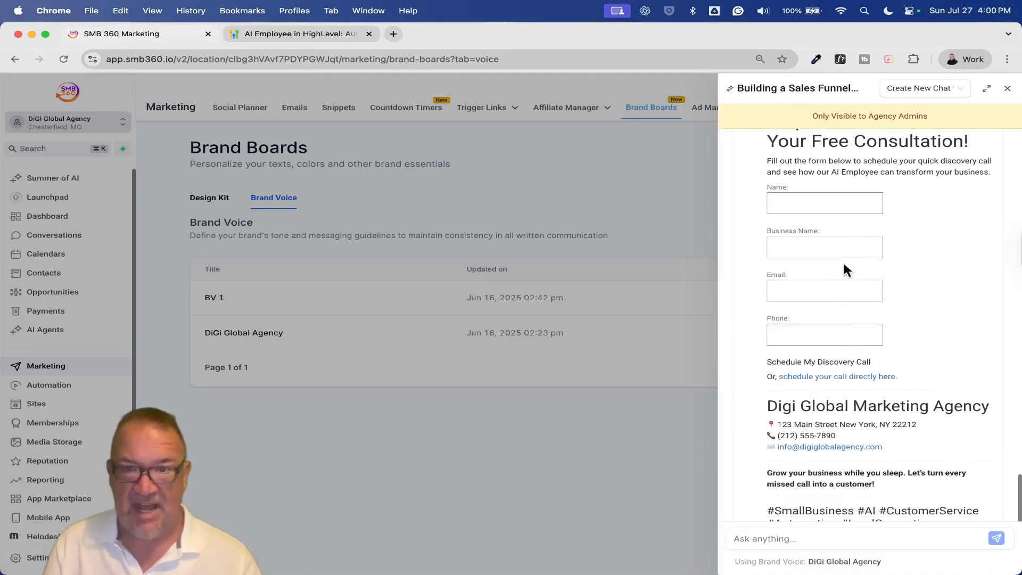
scroll(851, 284, down, 2)
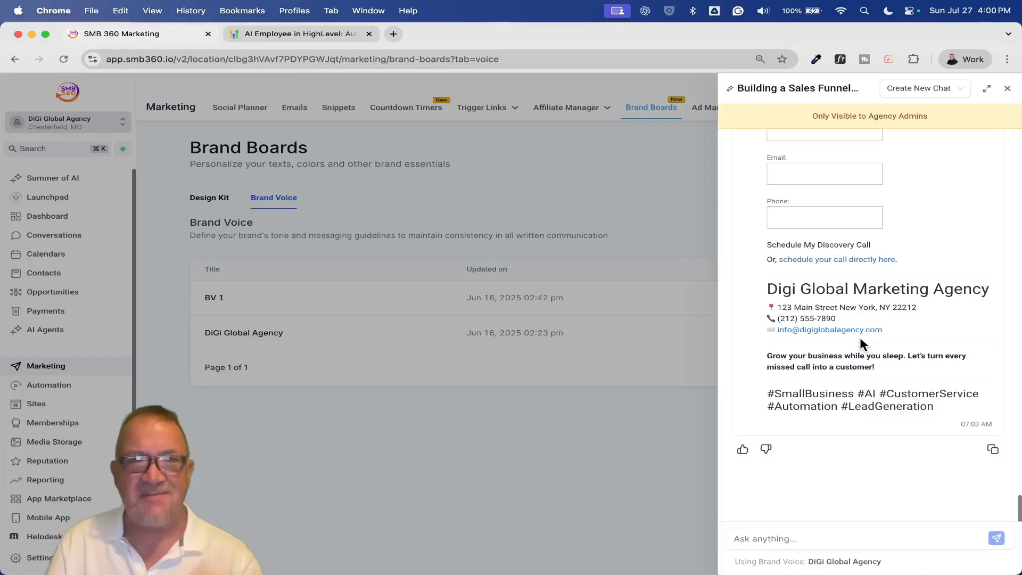
Return from the sales funnel conversation to the Ask AI chat history
scroll(888, 320, up, 10)
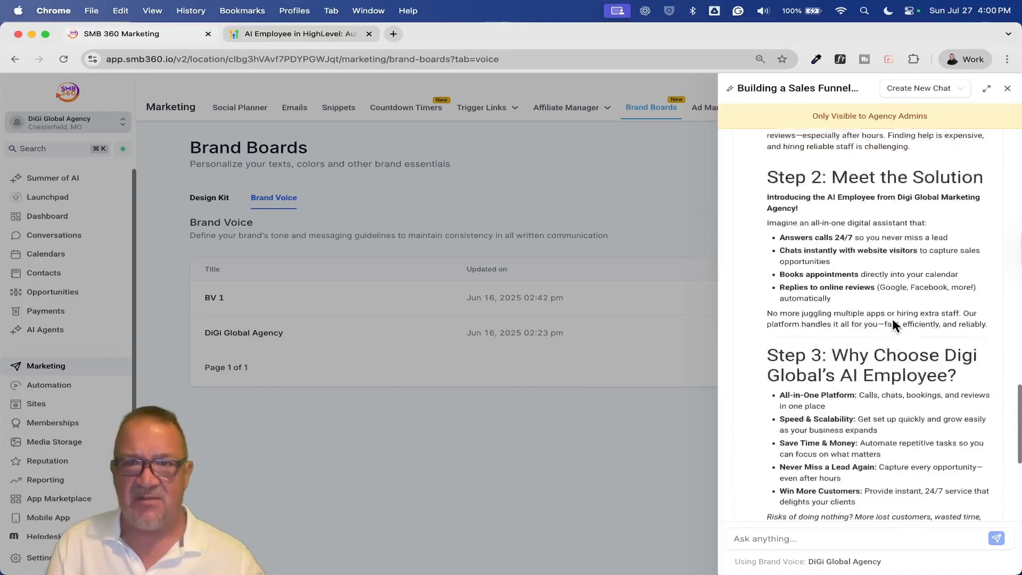
click(946, 96)
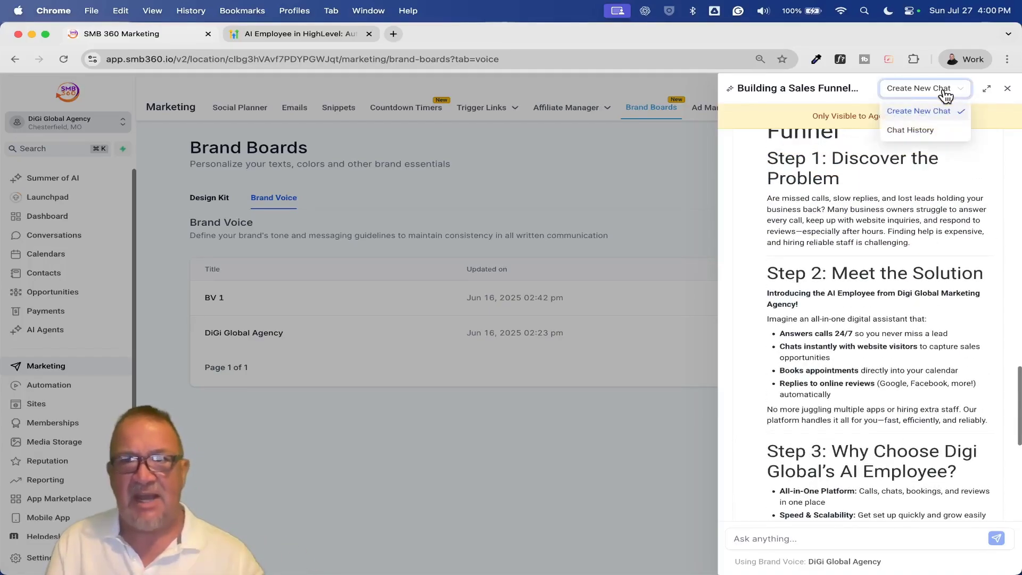
click(938, 132)
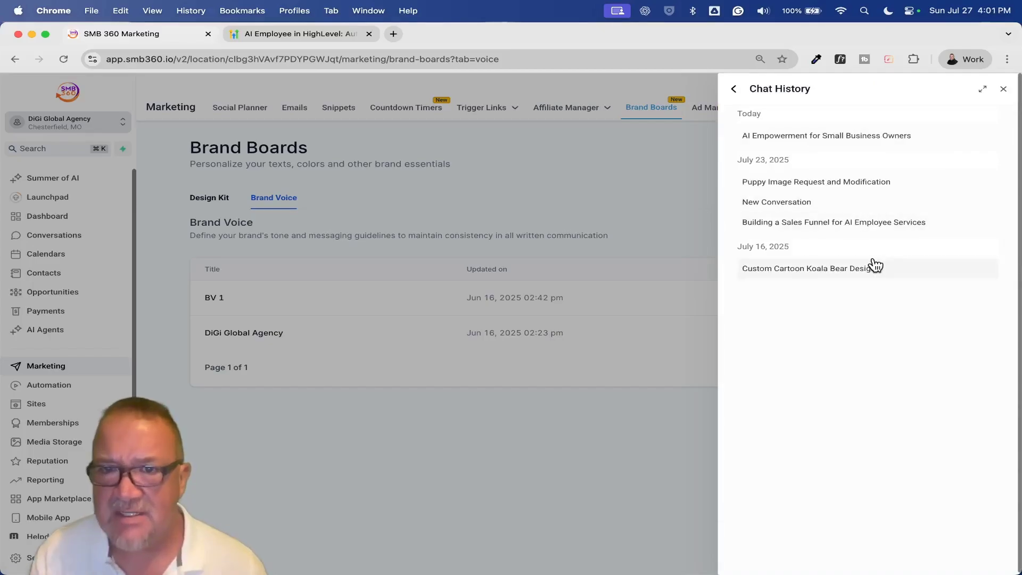
Open the Puppy Image Request and Modification conversation and review its image prompt and the generated puppy picture
click(788, 181)
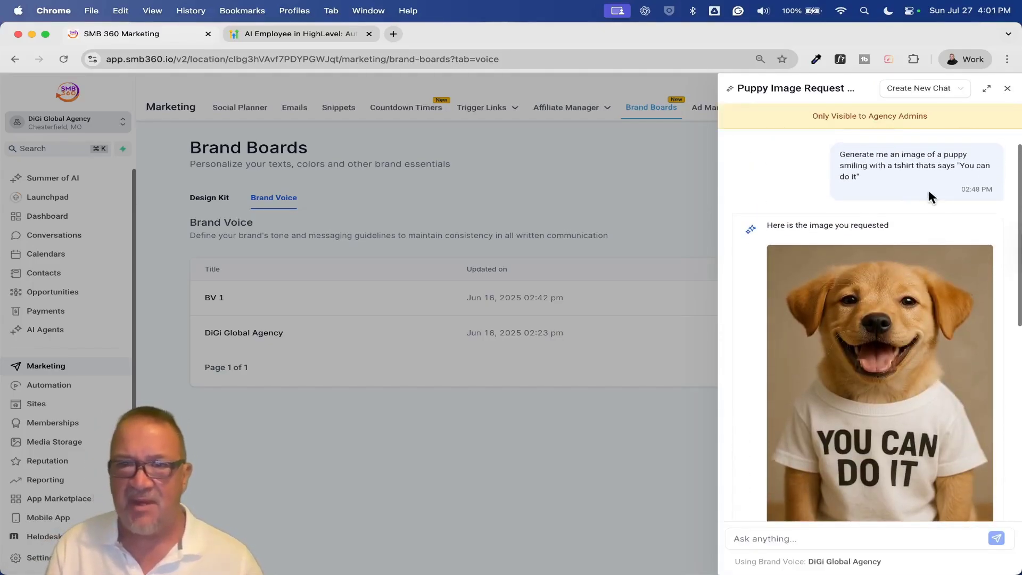
scroll(979, 192, down, 3)
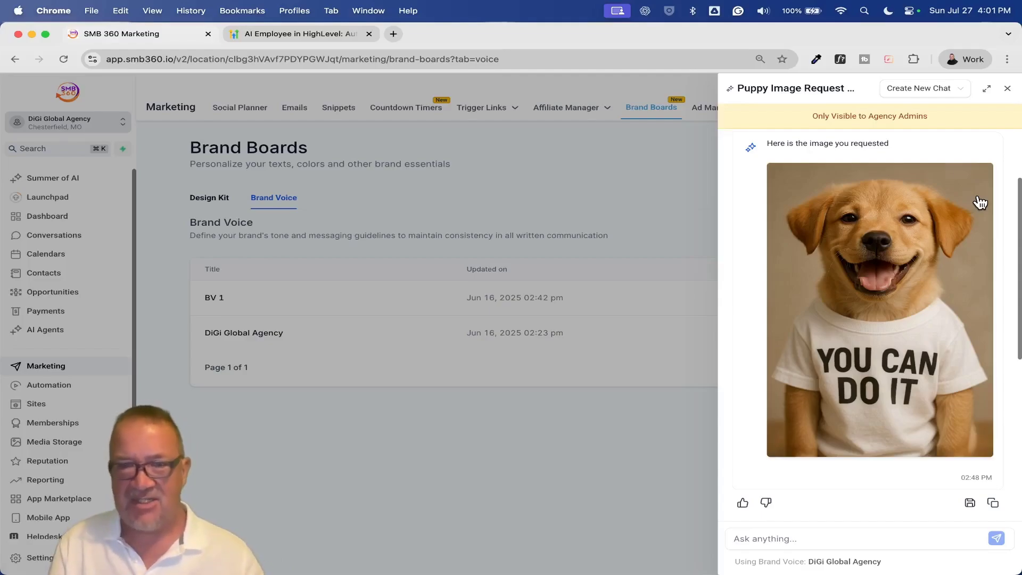
scroll(979, 202, up, 3)
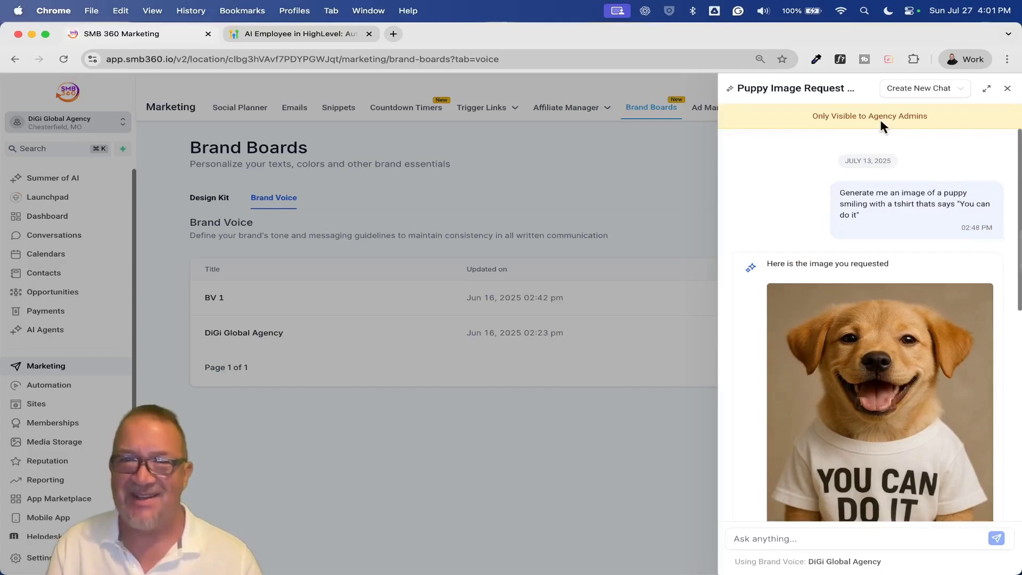
Go back to the chat history, open the AI Empowerment for Small Business Owners conversation and read its image prompt
click(919, 88)
click(910, 130)
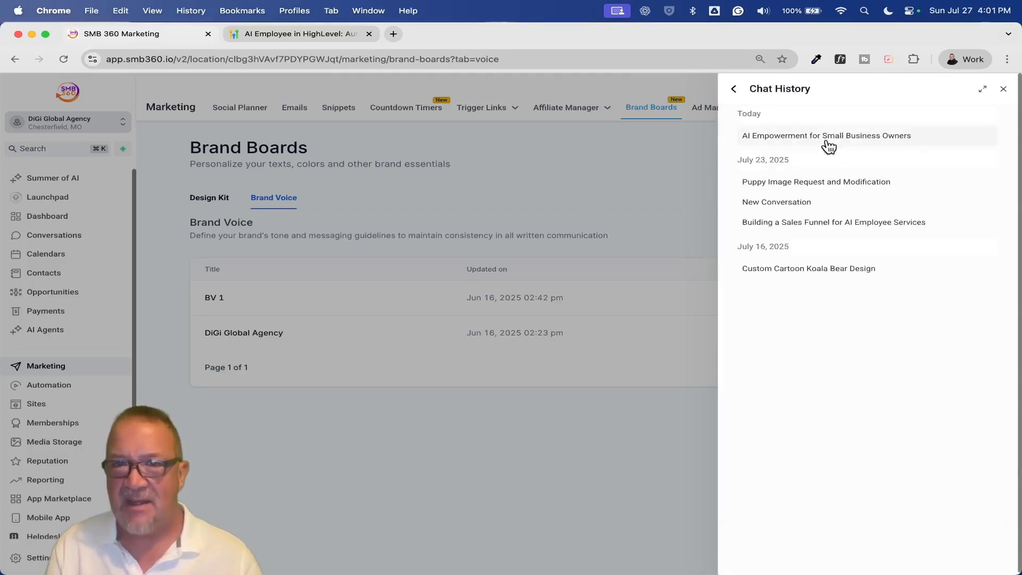
click(827, 136)
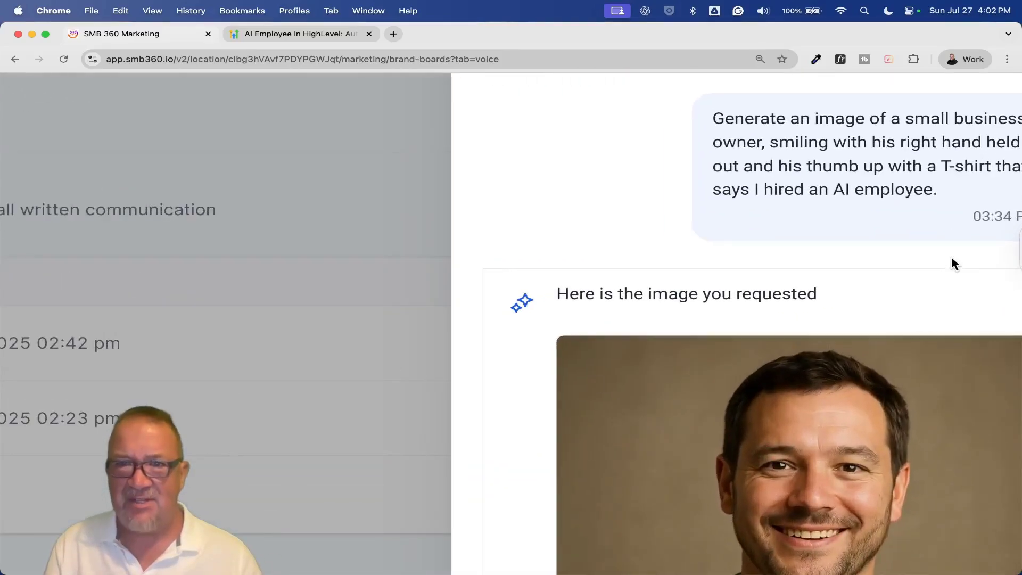
scroll(951, 263, right, 3)
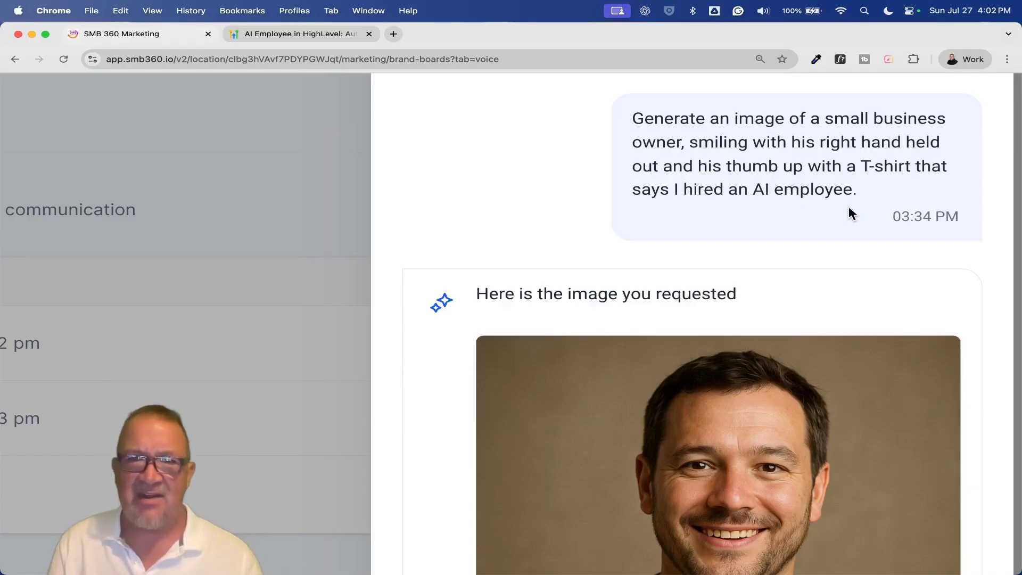
View the generated picture of the small business owner at full size, and return to the conversation
scroll(848, 210, down, 4)
click(812, 263)
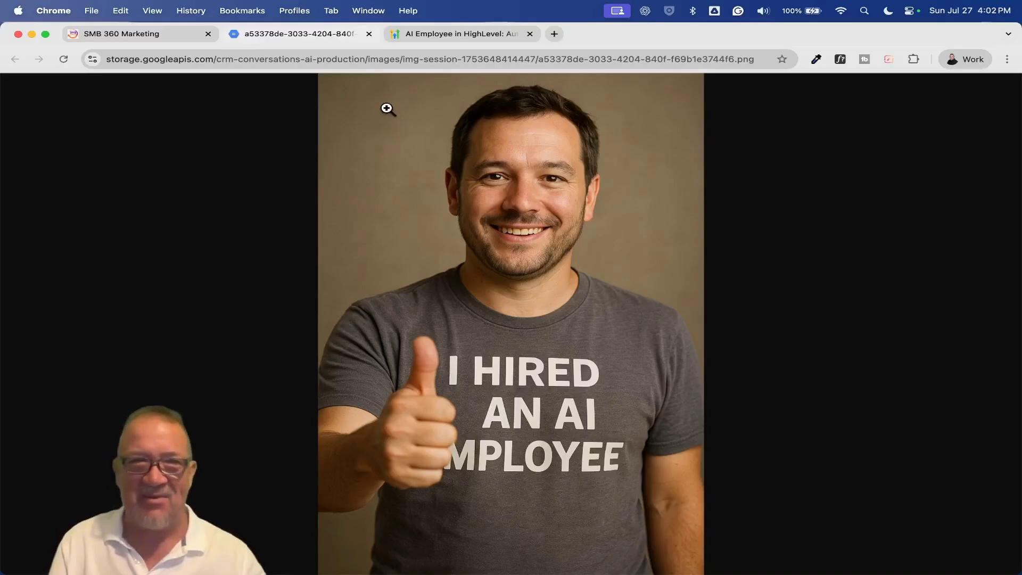
click(368, 34)
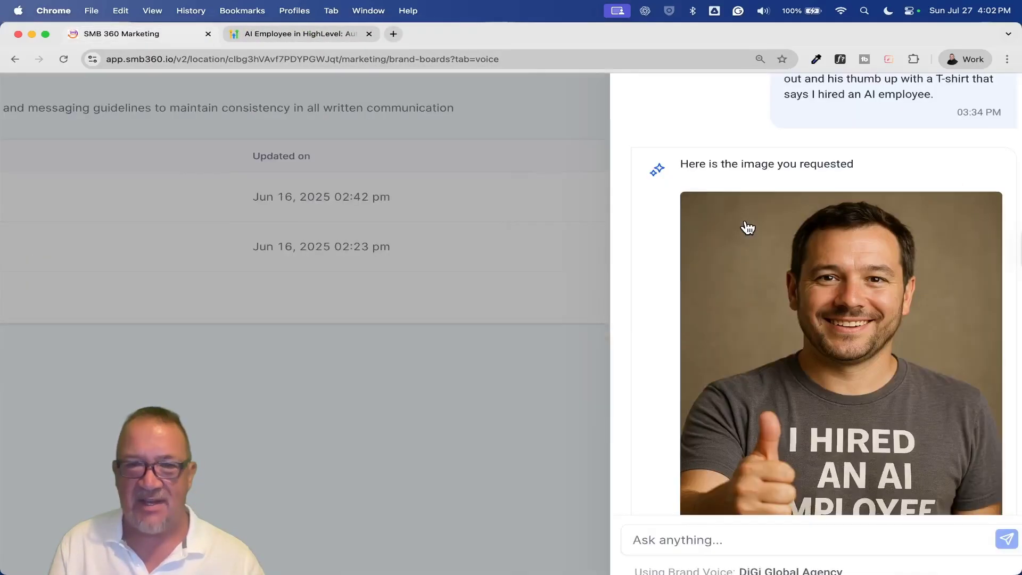